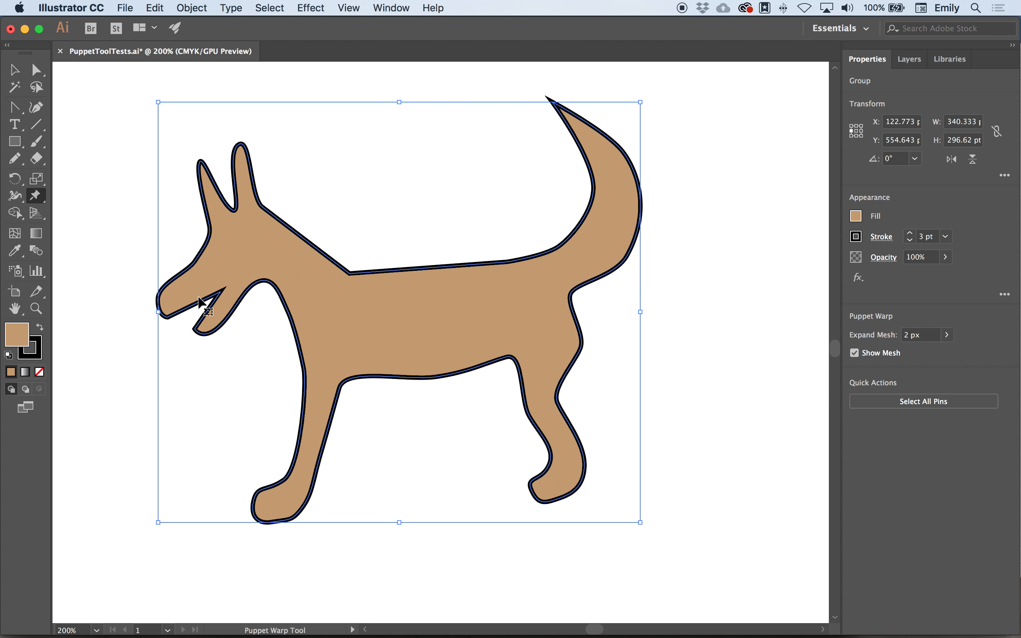
pyautogui.press('Delete')
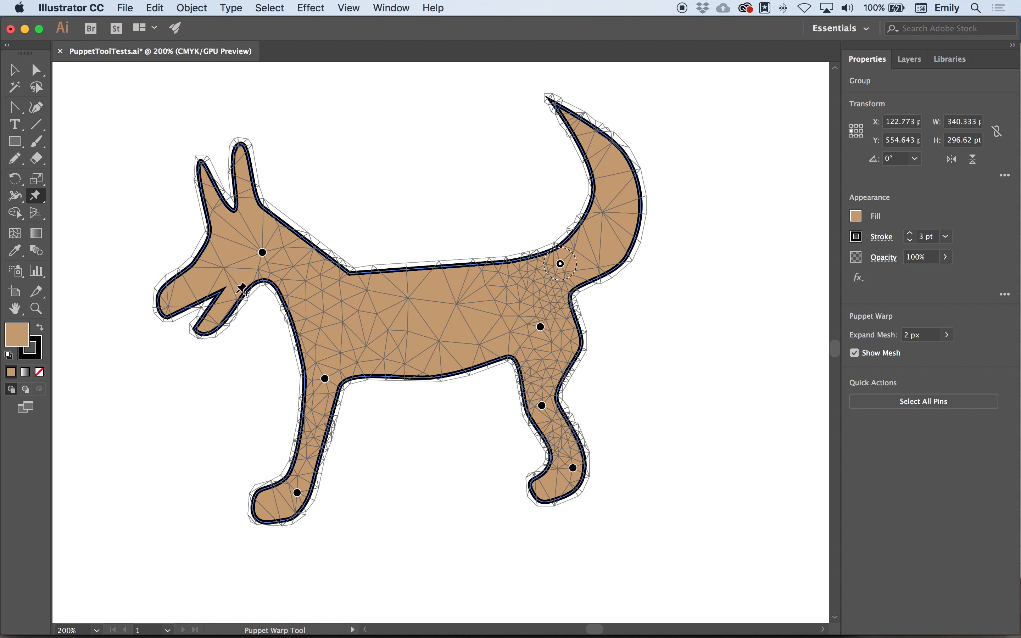
# - Add Puppet Warp pins to the brown dog's muzzle, its jaw hinge and the base of each ear
pyautogui.click(213, 272)
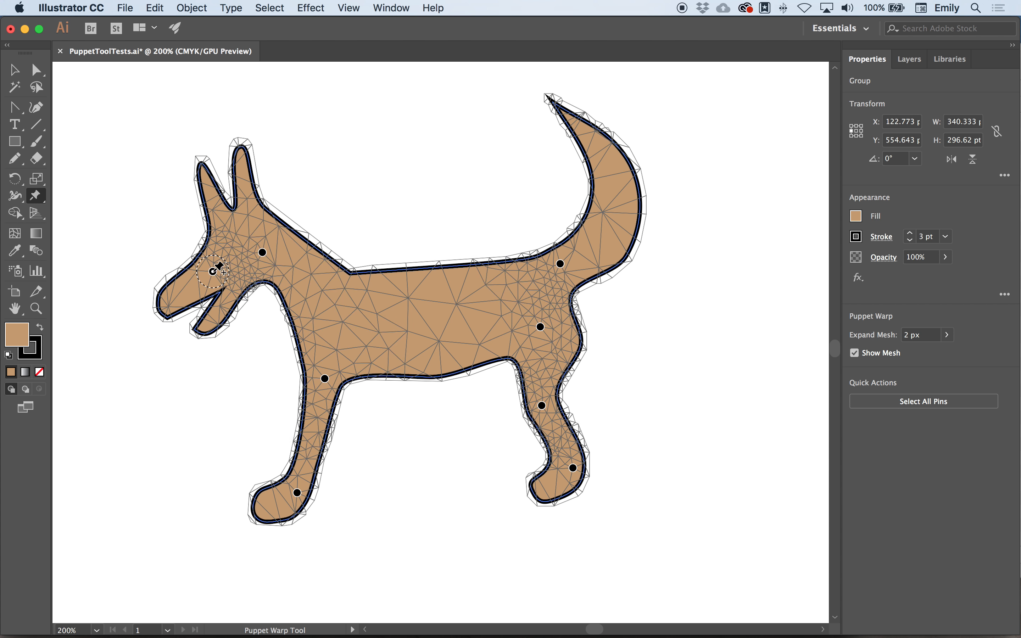
pyautogui.click(238, 292)
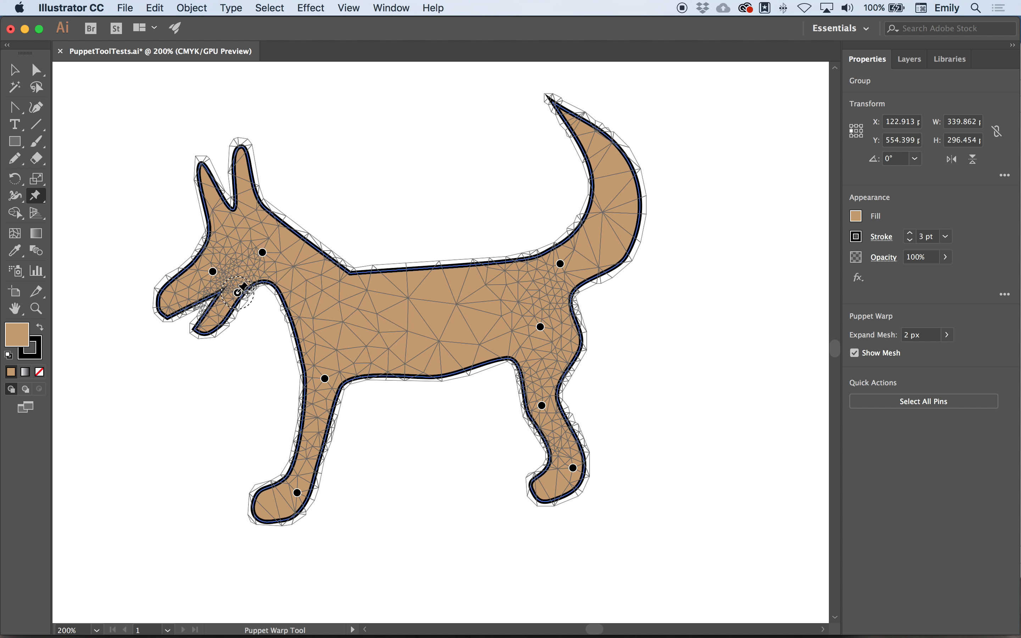
pyautogui.click(246, 202)
pyautogui.click(217, 218)
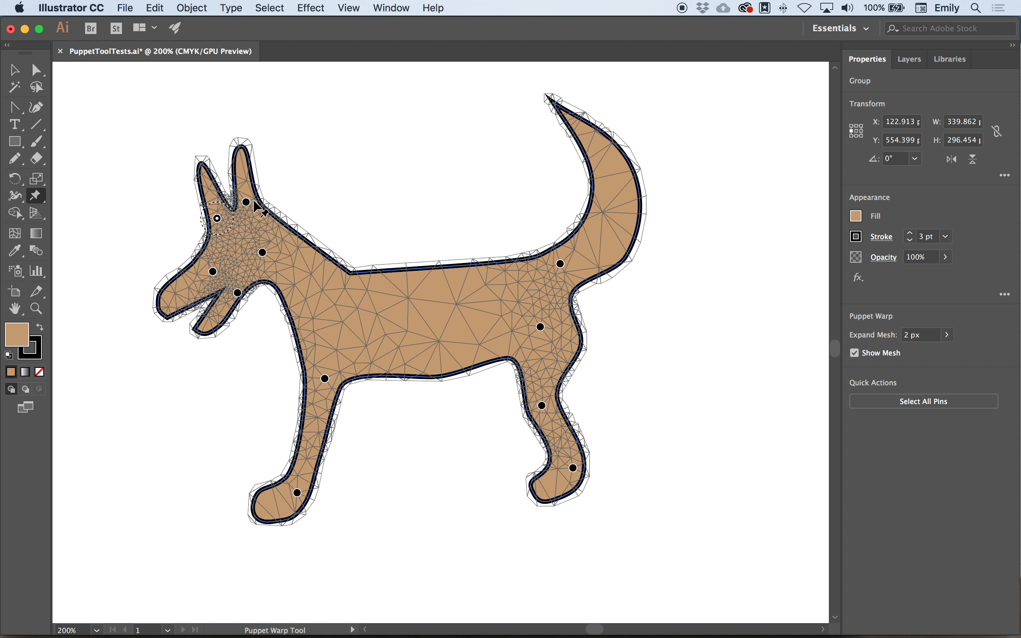
# - Add a pin at the dog's shoulder and slightly rotate the neck pin to adjust the head and neck
pyautogui.click(262, 252)
pyautogui.moveTo(275, 255)
pyautogui.mouseDown()
pyautogui.moveTo(288, 224)
pyautogui.moveTo(277, 253)
pyautogui.mouseUp()
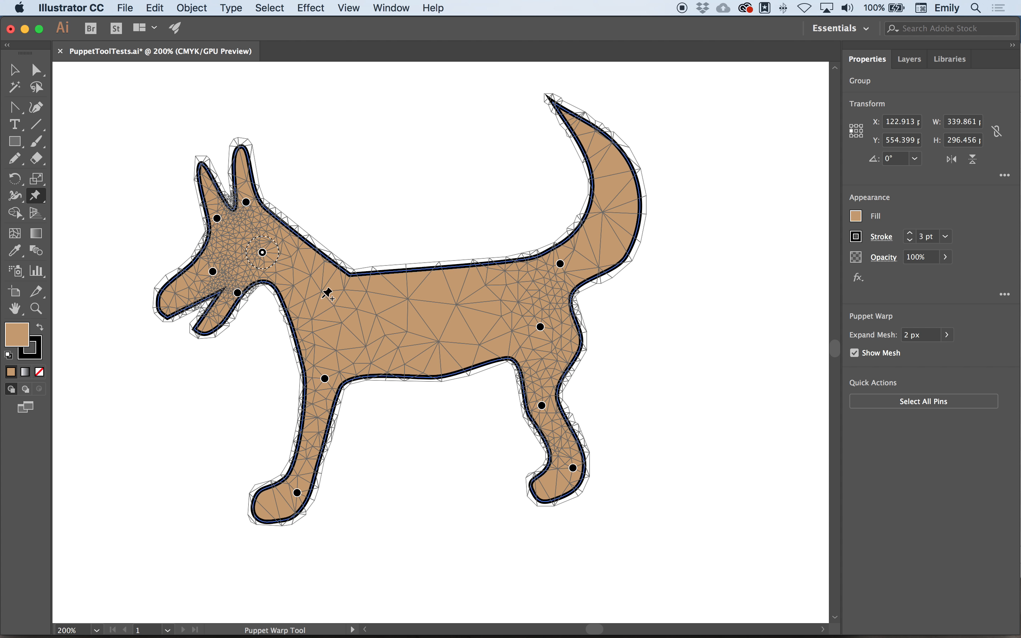
pyautogui.click(324, 301)
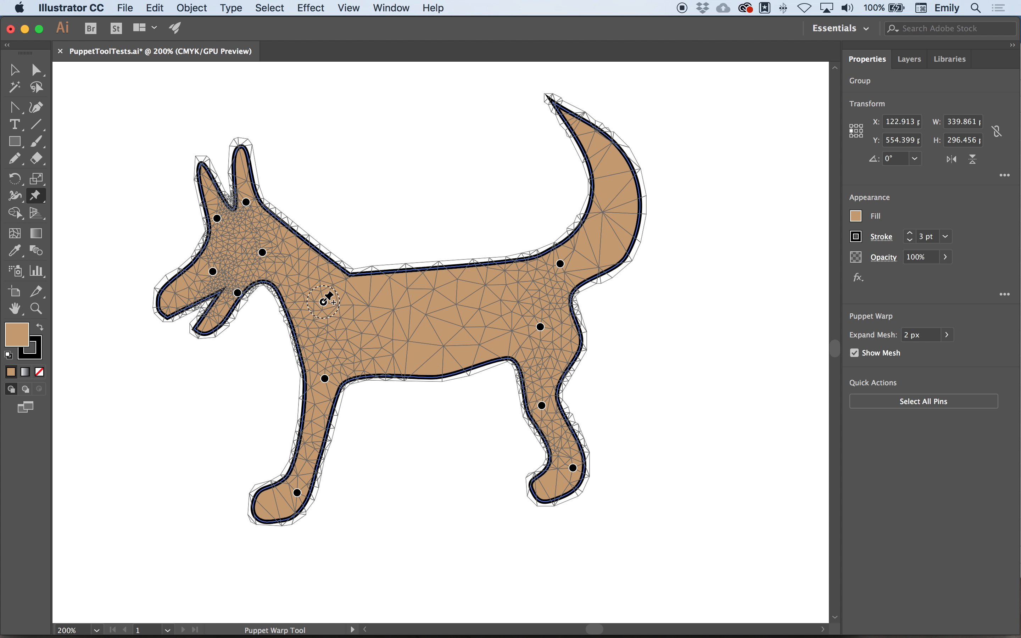
pyautogui.click(266, 253)
pyautogui.moveTo(280, 254); pyautogui.dragTo(281, 247)
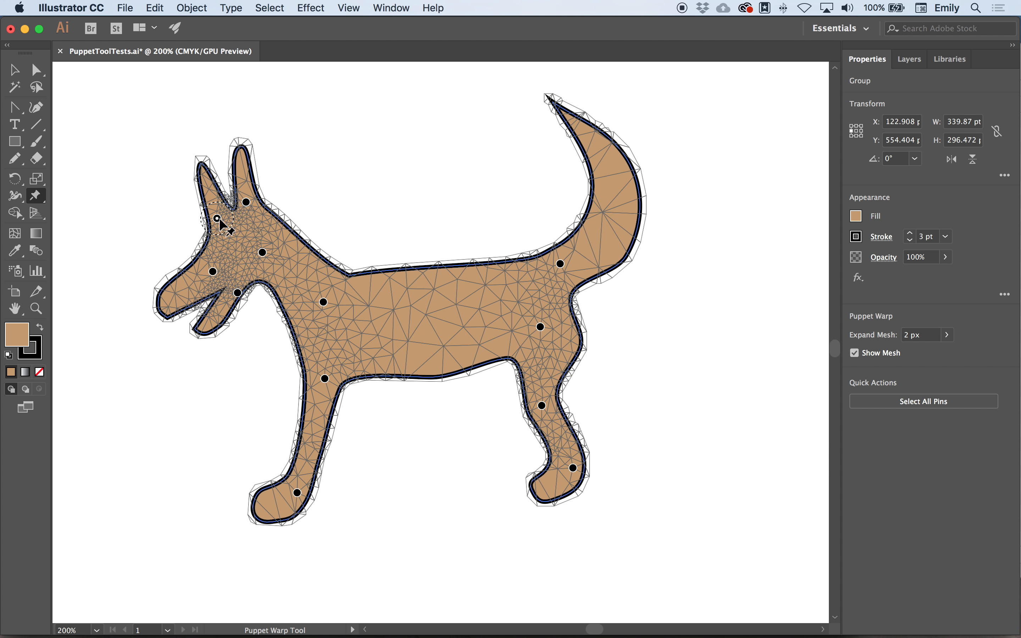
# - Rotate the pins at the bases of both ears so the ears tilt forward toward the snout
pyautogui.moveTo(235, 219); pyautogui.dragTo(232, 217)
pyautogui.click(246, 202)
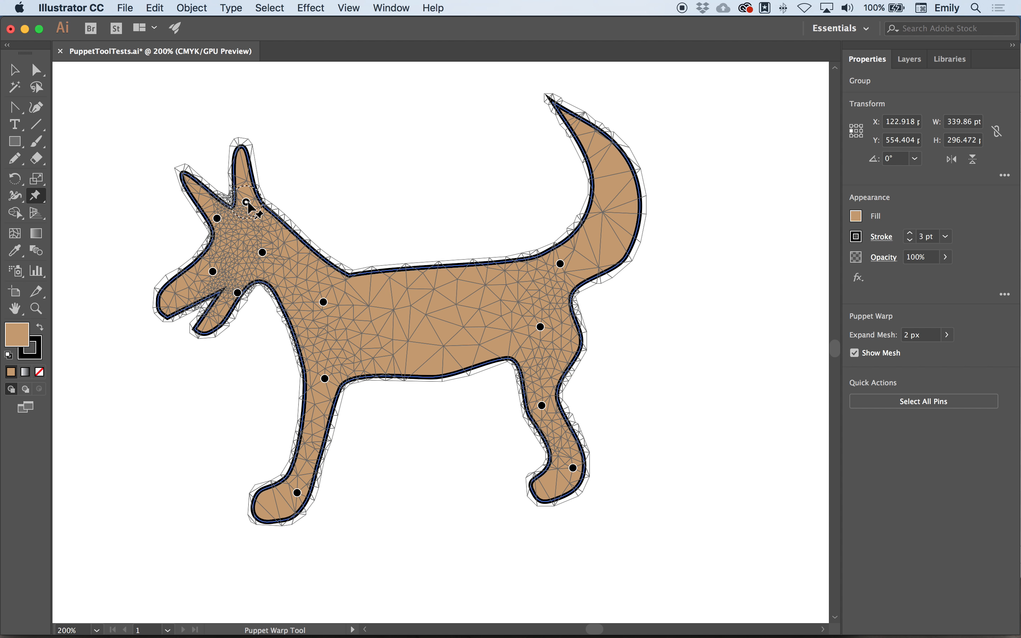
pyautogui.moveTo(257, 209); pyautogui.dragTo(266, 199)
# - Rotate the muzzle pin and the jaw pin so the snout and lower jaw point further downward
pyautogui.click(213, 271)
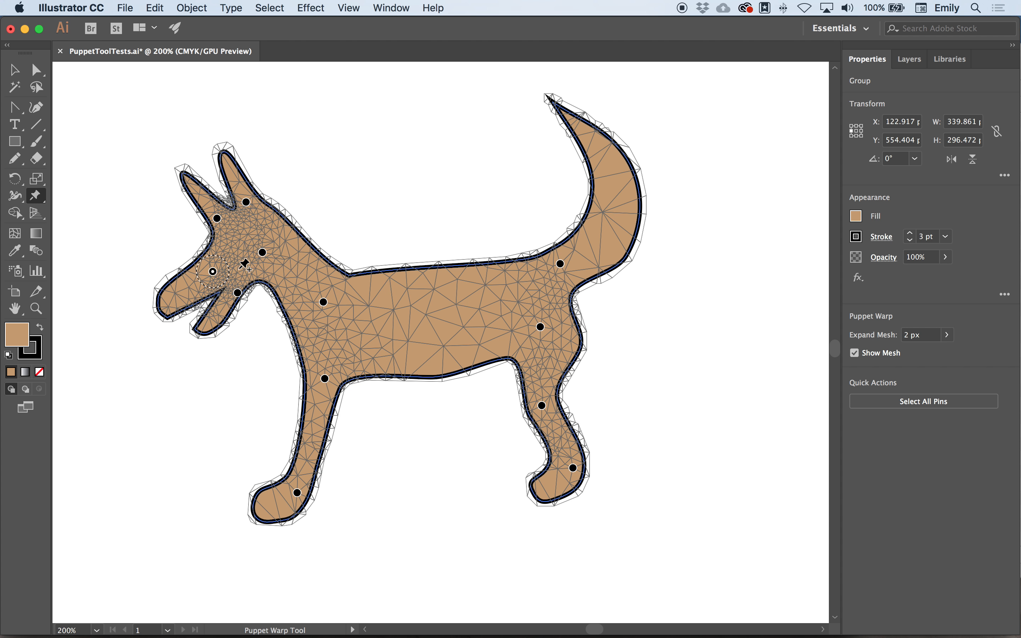
pyautogui.moveTo(228, 268); pyautogui.dragTo(233, 259)
pyautogui.click(238, 293)
pyautogui.moveTo(251, 294); pyautogui.dragTo(250, 292)
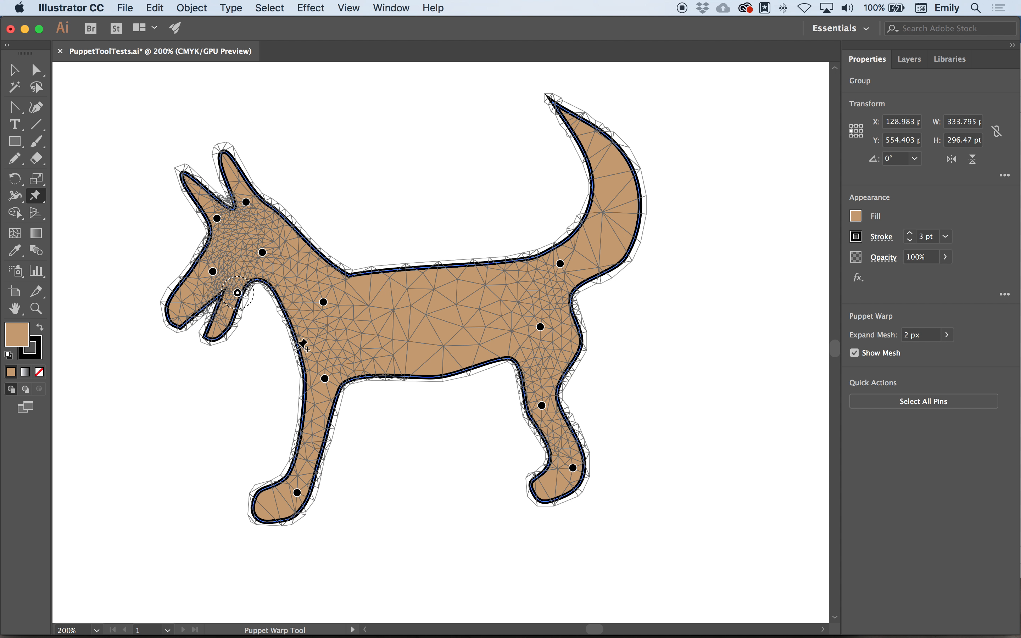
# - Rotate the existing pin at the top of the front leg, undoing the extra pin placed beside it
pyautogui.click(324, 386)
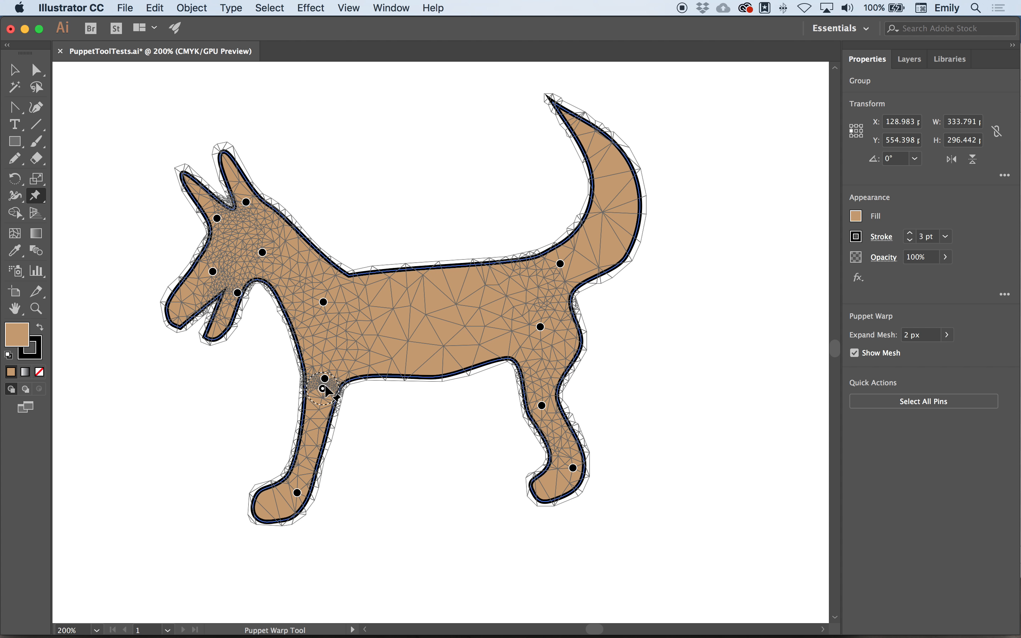
pyautogui.press('super+z')
pyautogui.click(326, 379)
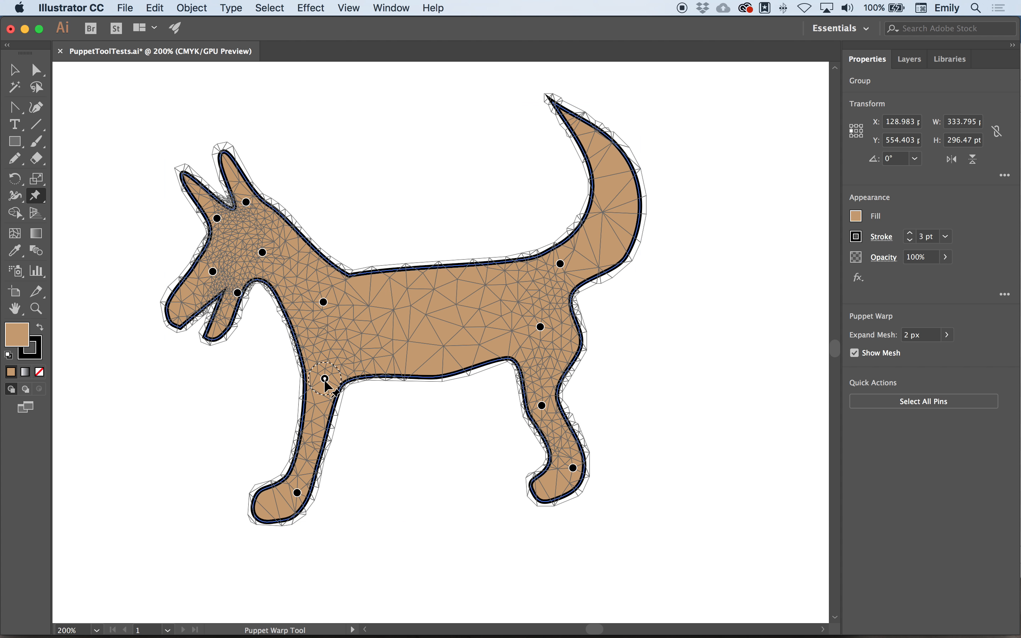
pyautogui.moveTo(343, 384)
pyautogui.mouseDown()
pyautogui.moveTo(345, 370)
pyautogui.moveTo(348, 383)
pyautogui.mouseUp()
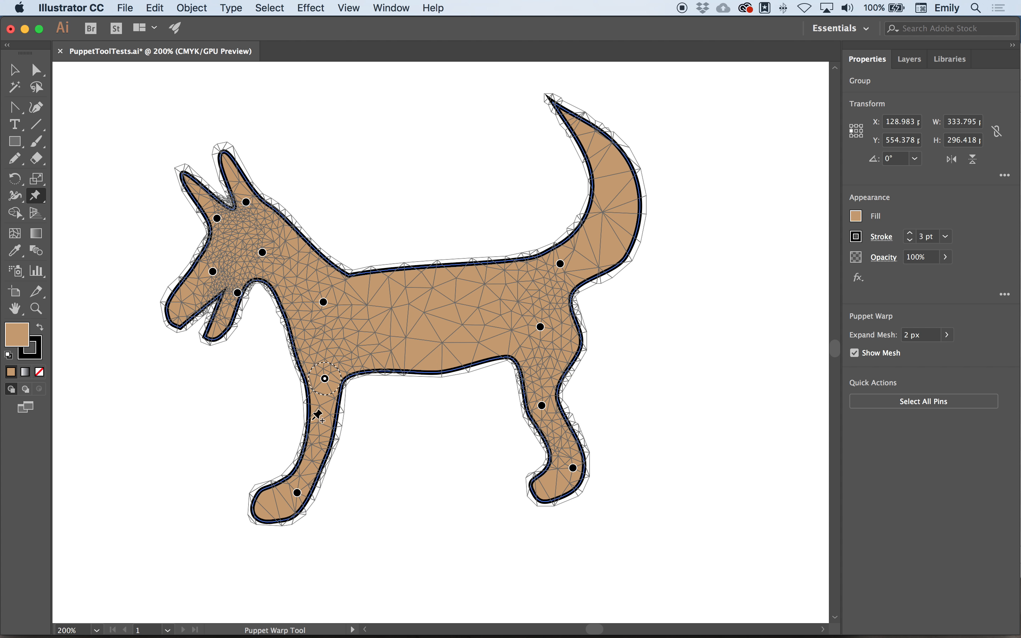
# - Replace the front paw pin with one midway down the leg, and rotate the leg pins to extend the leg forward
pyautogui.click(297, 493)
pyautogui.moveTo(297, 492); pyautogui.dragTo(313, 488)
pyautogui.click(324, 380)
pyautogui.moveTo(343, 379); pyautogui.dragTo(337, 380)
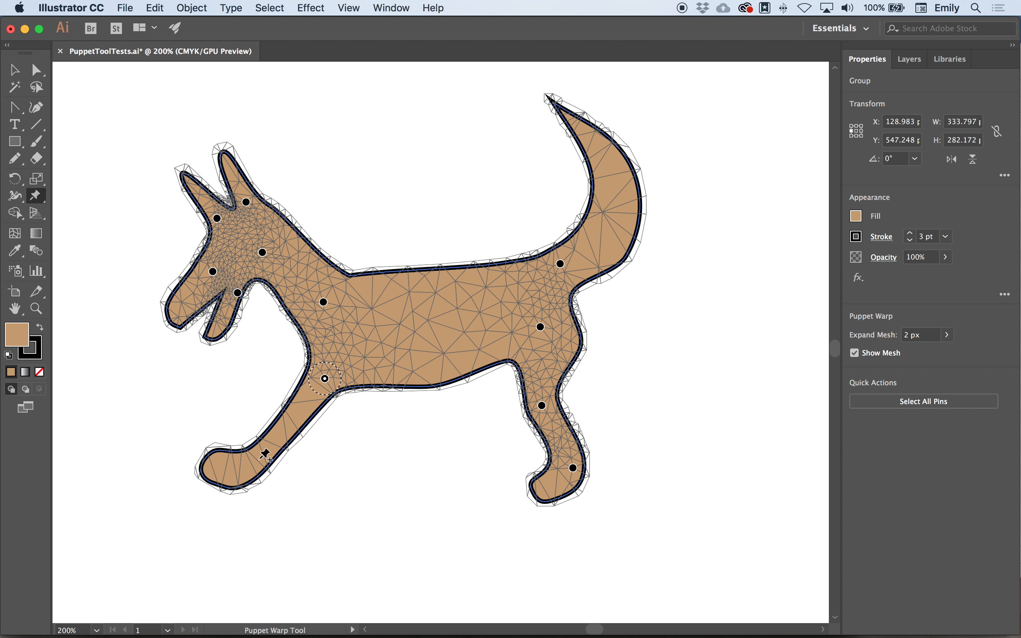
pyautogui.click(281, 434)
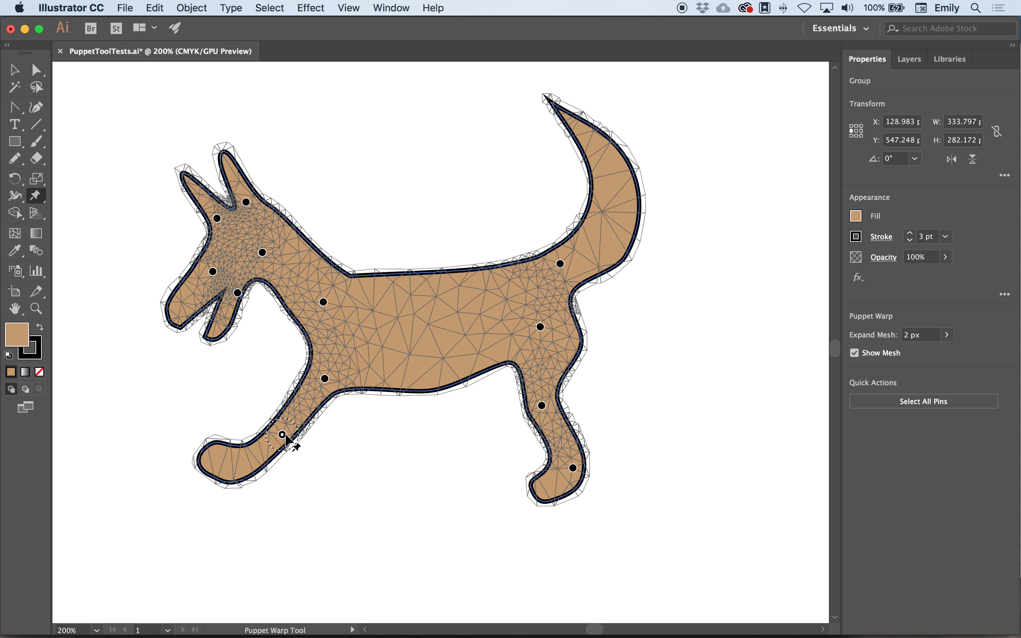
pyautogui.moveTo(296, 428); pyautogui.dragTo(298, 417)
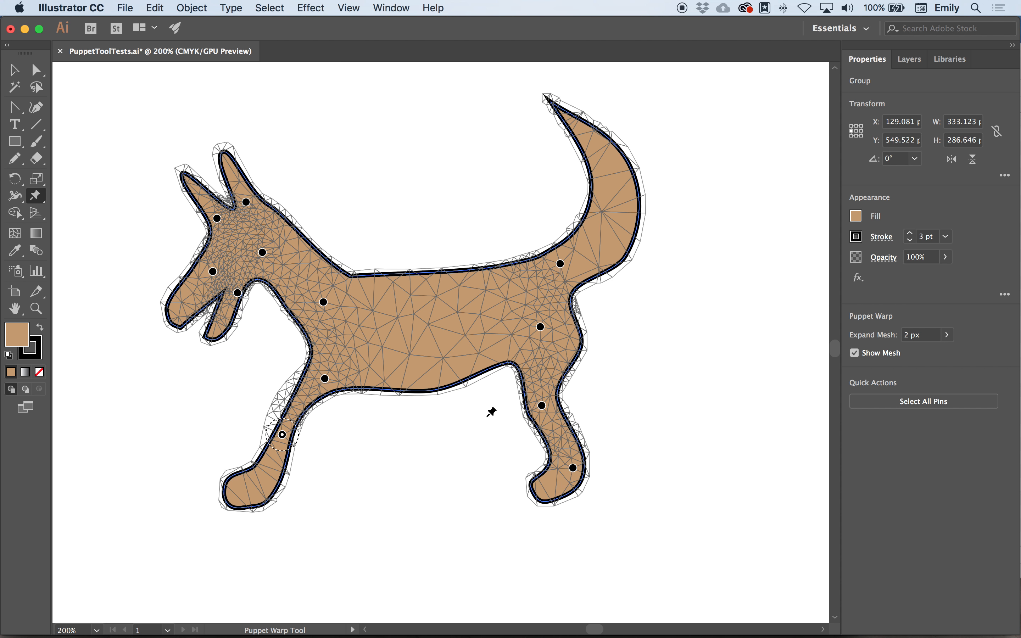
# - Remove the hind foot pin and rotate the pin above it so the lower hind leg swings backward
pyautogui.click(573, 468)
pyautogui.moveTo(591, 477); pyautogui.dragTo(589, 469)
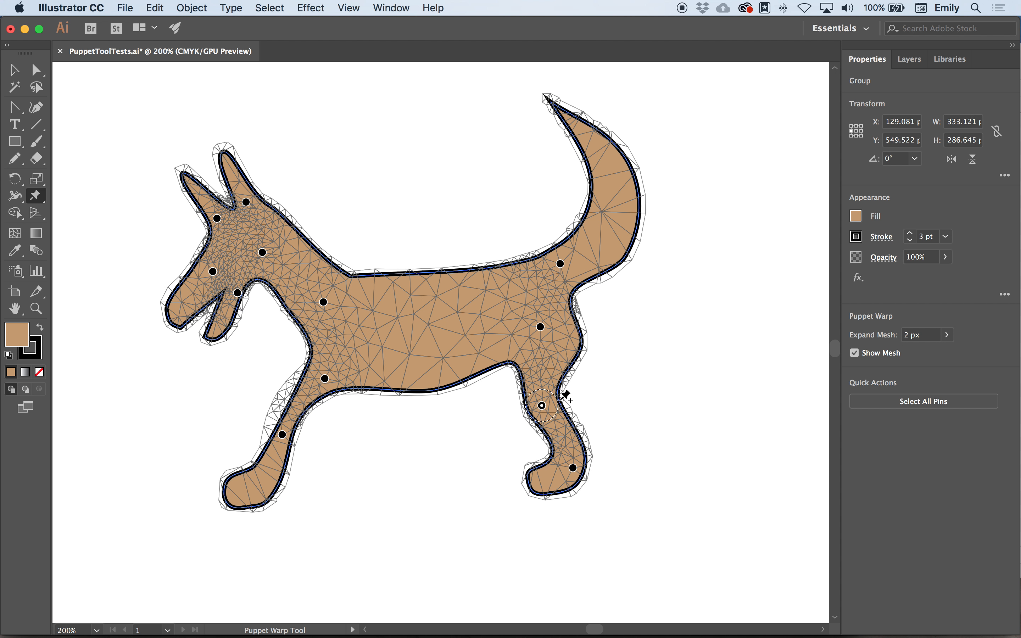
pyautogui.moveTo(557, 403)
pyautogui.mouseDown()
pyautogui.moveTo(560, 393)
pyautogui.moveTo(558, 412)
pyautogui.mouseUp()
pyautogui.click(573, 468)
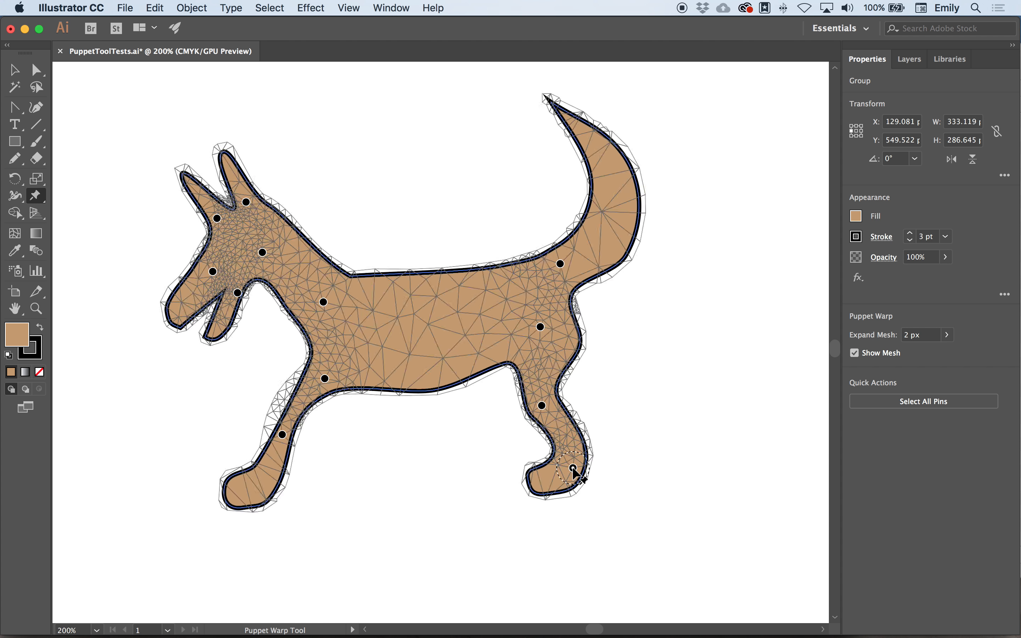
pyautogui.press('Delete')
pyautogui.click(541, 405)
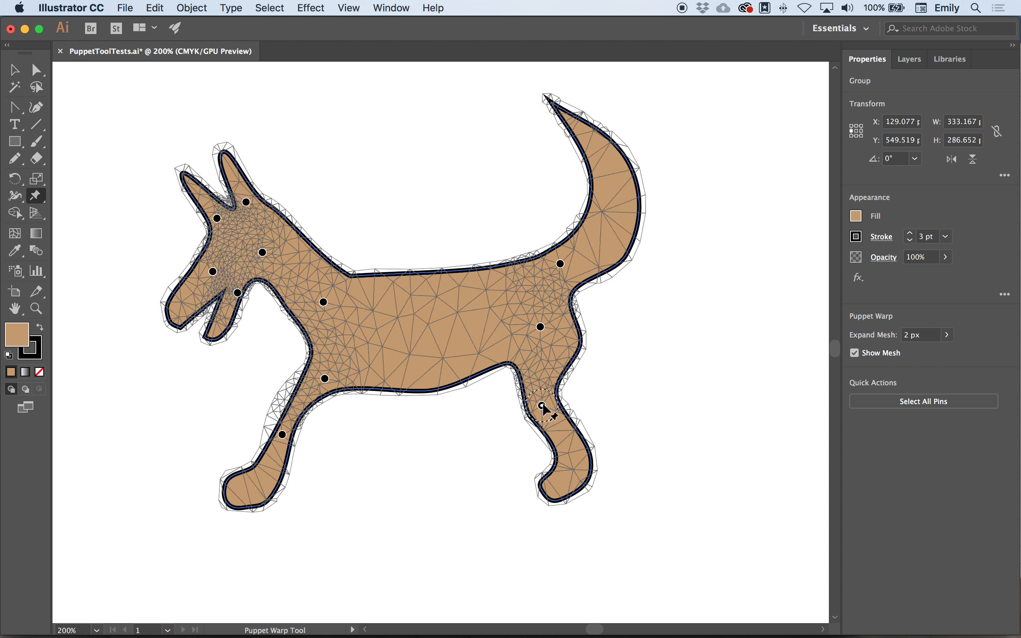
pyautogui.moveTo(559, 404); pyautogui.dragTo(560, 397)
# - Rotate the tail-base pin to curl the tail forward over the back, and deselect the dog
pyautogui.click(560, 264)
pyautogui.moveTo(584, 270); pyautogui.dragTo(582, 235)
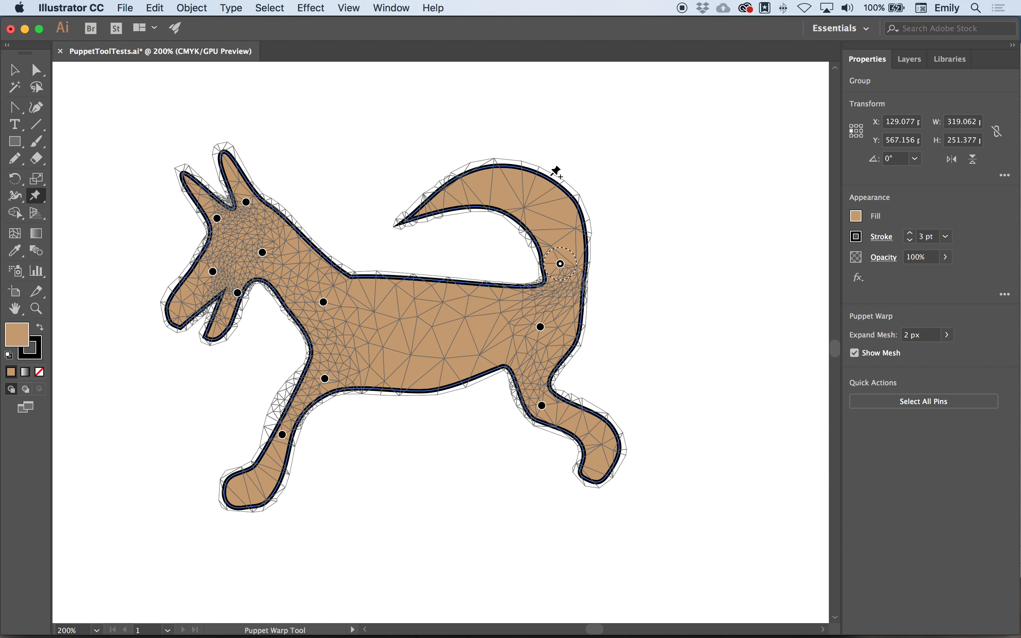
pyautogui.click(14, 72)
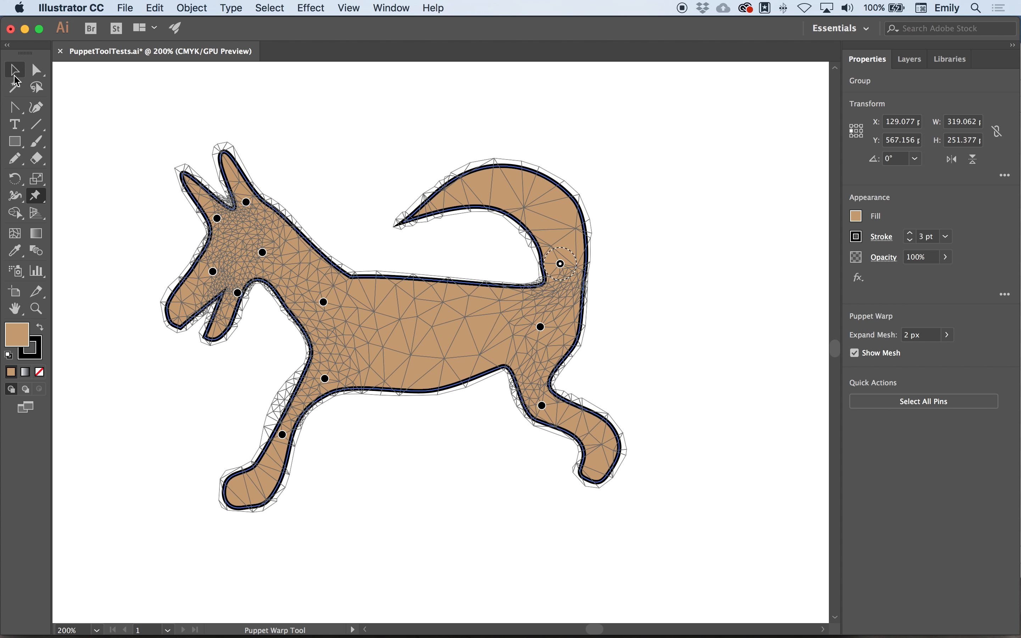
pyautogui.click(392, 134)
# - Reselect the dog and check its saved pins with the Puppet Warp tool
pyautogui.click(316, 287)
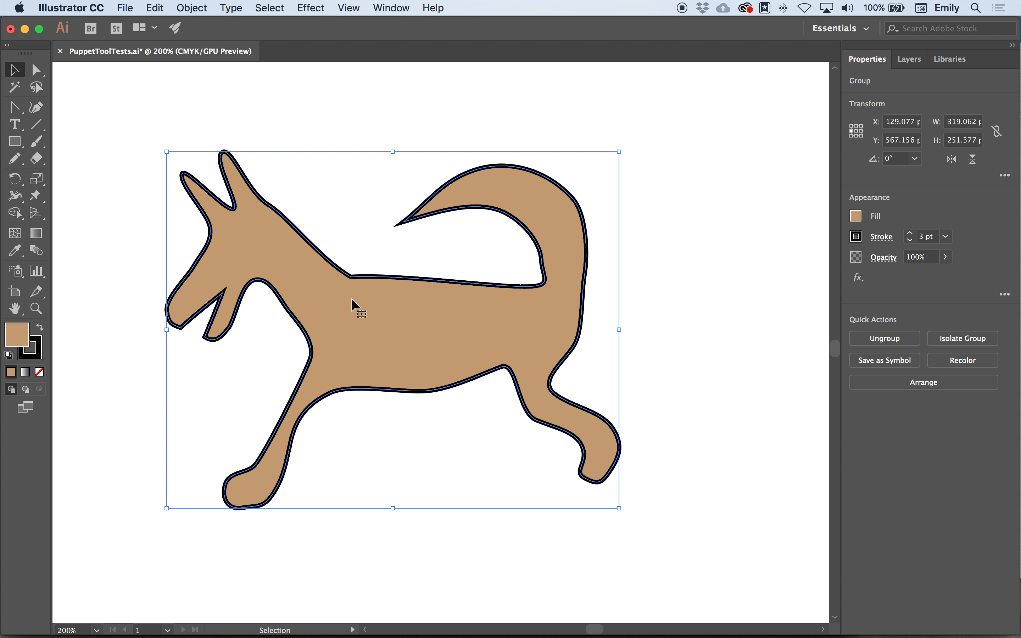
pyautogui.click(35, 198)
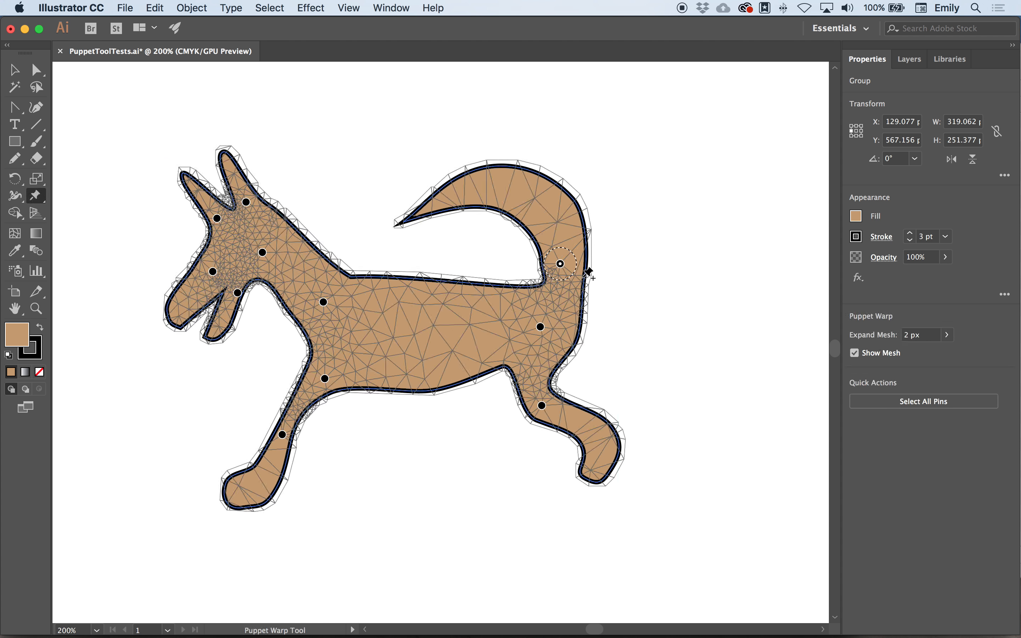
pyautogui.click(15, 70)
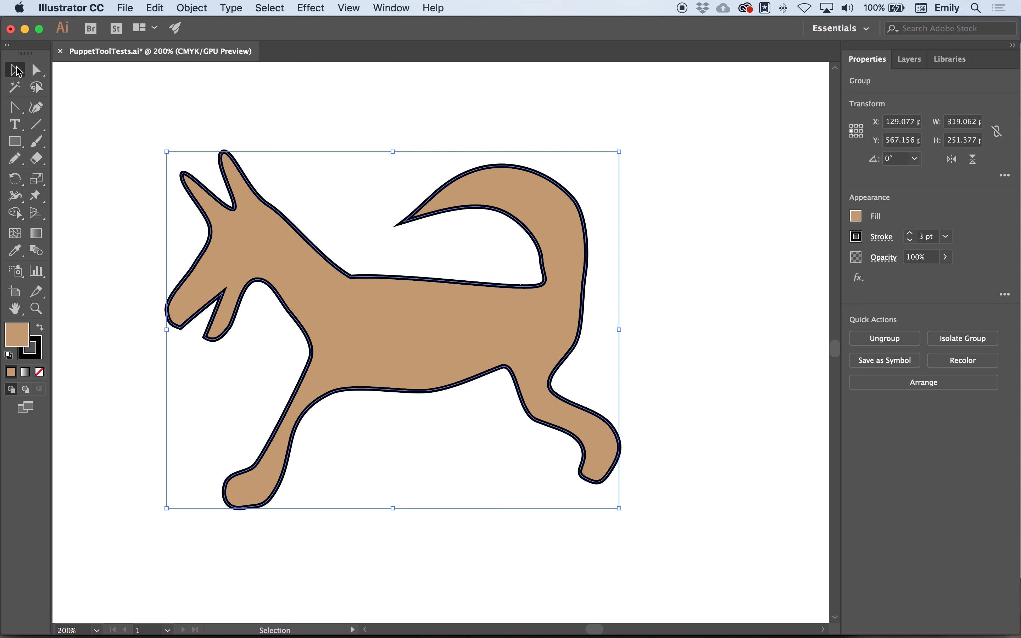
# - Smooth the outline where the dog's neck meets its back using Direct Selection
pyautogui.click(129, 170)
pyautogui.click(293, 222)
pyautogui.click(36, 70)
pyautogui.click(349, 277)
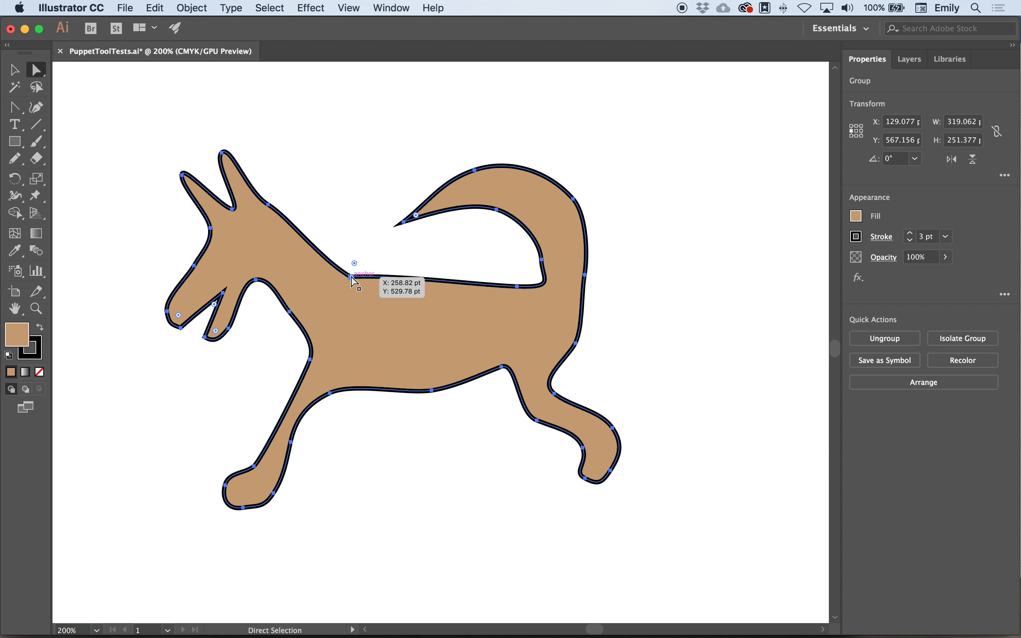
pyautogui.moveTo(400, 277)
pyautogui.mouseDown()
pyautogui.moveTo(393, 255)
pyautogui.moveTo(403, 295)
pyautogui.moveTo(405, 270)
pyautogui.mouseUp()
# - Adjust the anchor points and curve handles behind the front leg to smooth its transition into the belly
pyautogui.moveTo(292, 440); pyautogui.dragTo(297, 452)
pyautogui.moveTo(331, 396); pyautogui.dragTo(361, 370)
pyautogui.moveTo(302, 429); pyautogui.dragTo(305, 430)
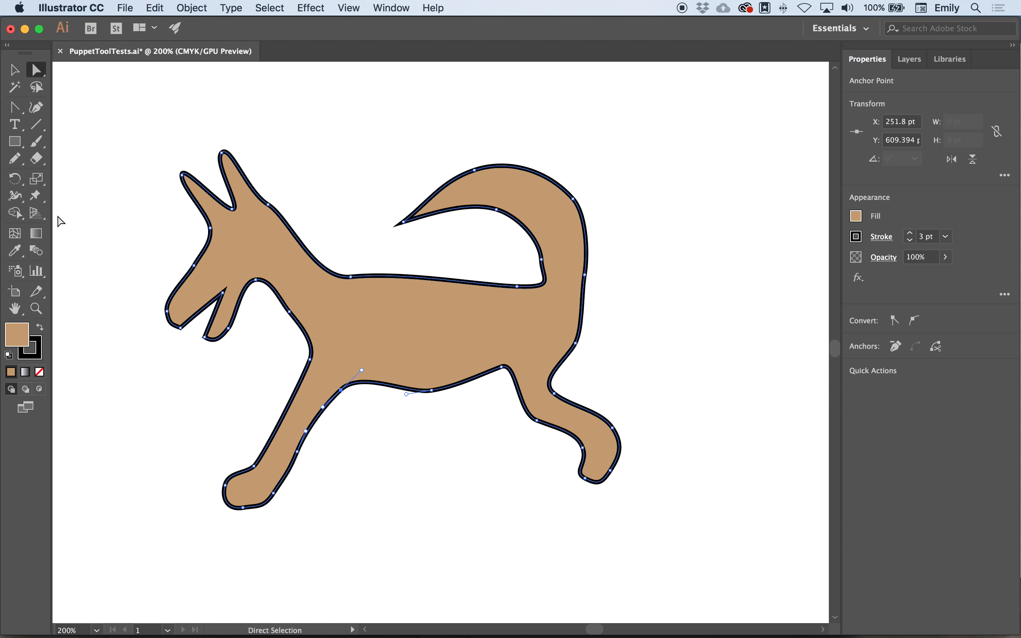
# - Start a new Puppet Warp on the edited dog with one pin in its chest
pyautogui.click(36, 195)
pyautogui.click(347, 334)
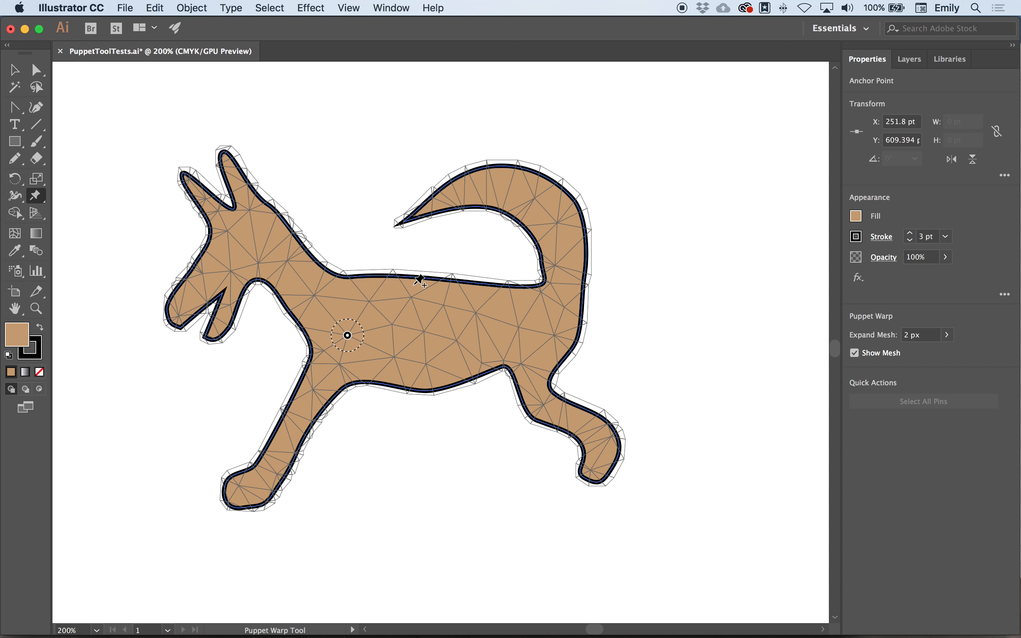
# - Select the orange dog group above and place Puppet Warp pins on its neck and upper front leg
pyautogui.scroll(10, 379, 312)
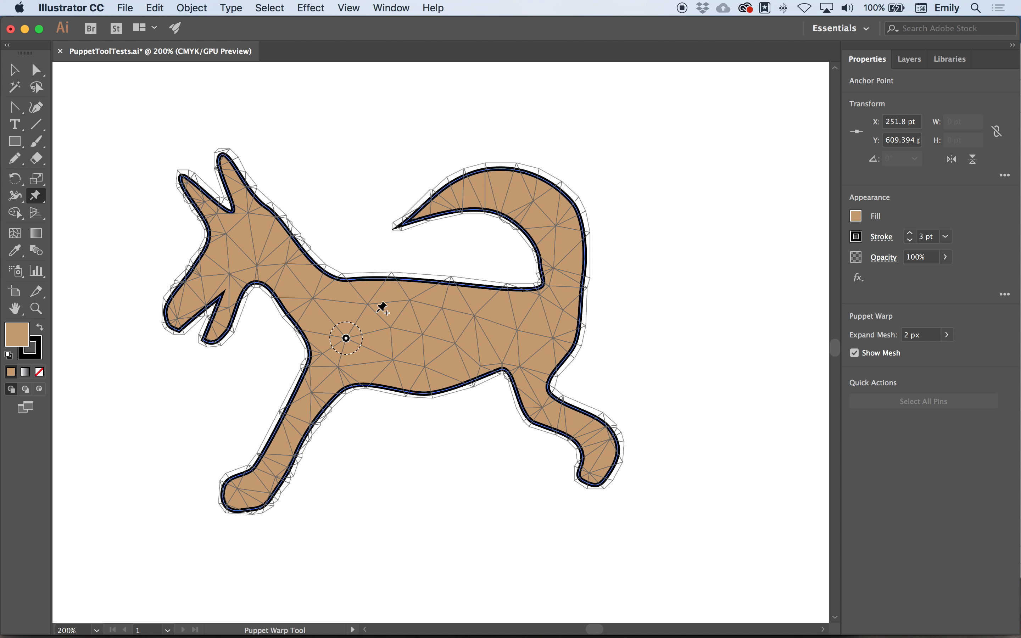
pyautogui.scroll(10, 382, 308)
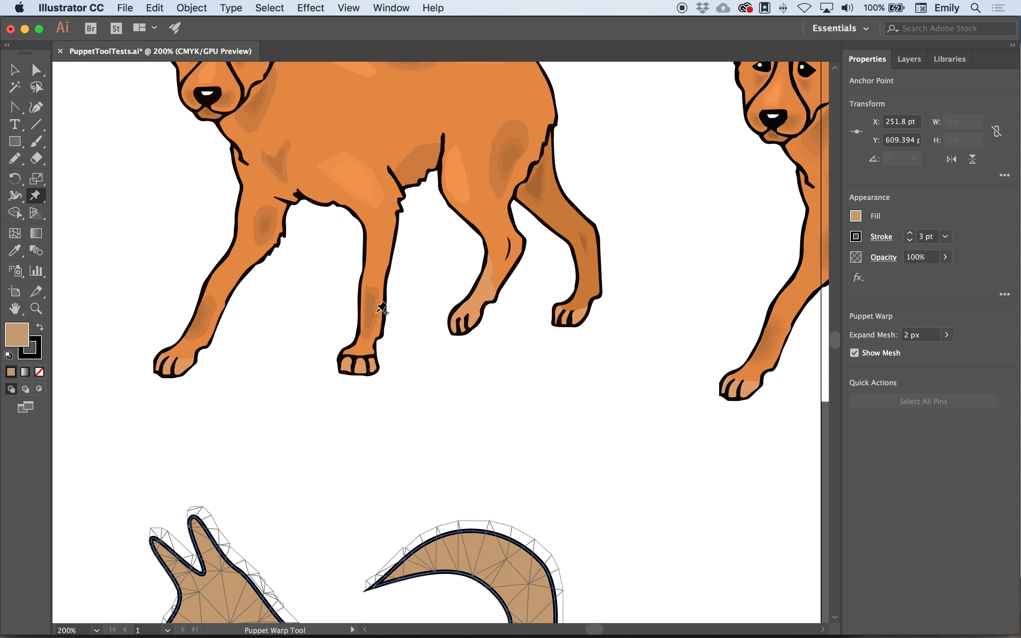
pyautogui.click(16, 71)
pyautogui.click(381, 253)
pyautogui.click(36, 195)
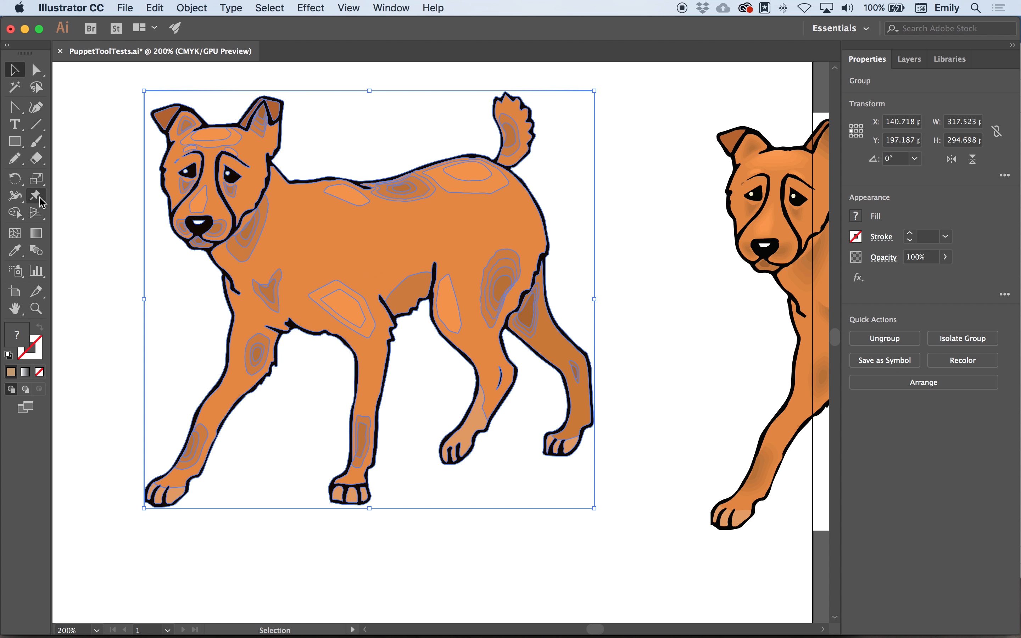
pyautogui.click(262, 205)
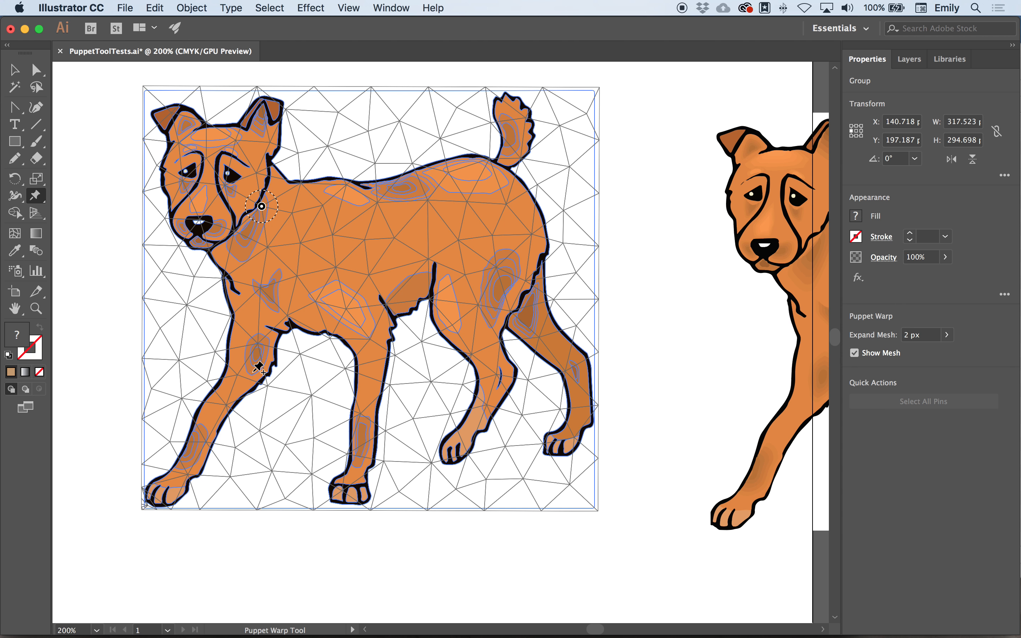
pyautogui.click(257, 361)
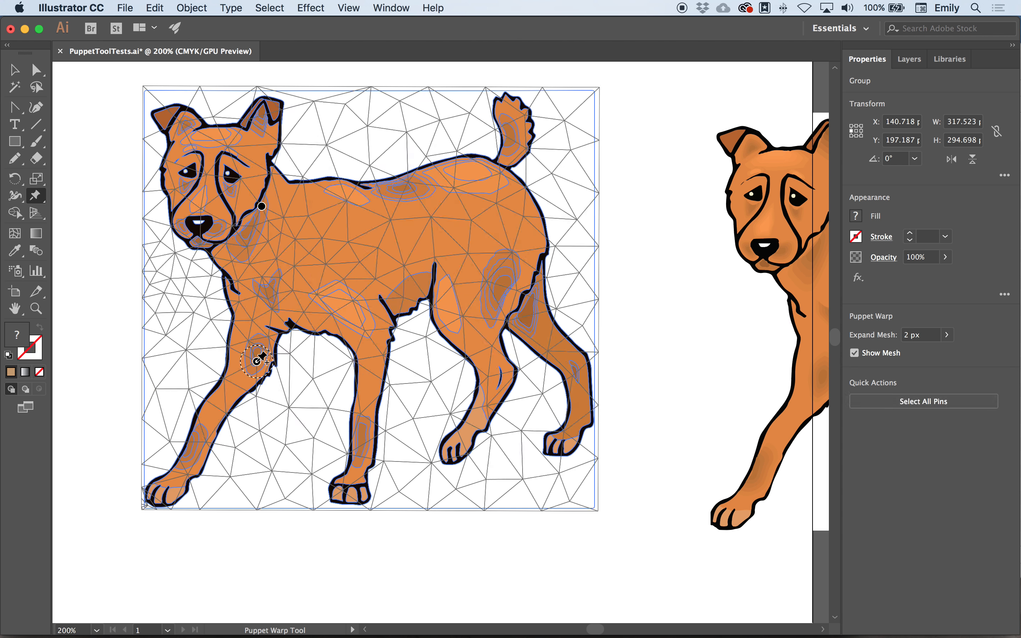
# - Rotate the orange dog's neck pin slightly and add a pin on its rump below the tail
pyautogui.click(262, 207)
pyautogui.moveTo(282, 204)
pyautogui.mouseDown()
pyautogui.moveTo(279, 184)
pyautogui.moveTo(278, 195)
pyautogui.moveTo(289, 183)
pyautogui.moveTo(293, 203)
pyautogui.moveTo(303, 183)
pyautogui.moveTo(292, 173)
pyautogui.moveTo(298, 202)
pyautogui.mouseUp()
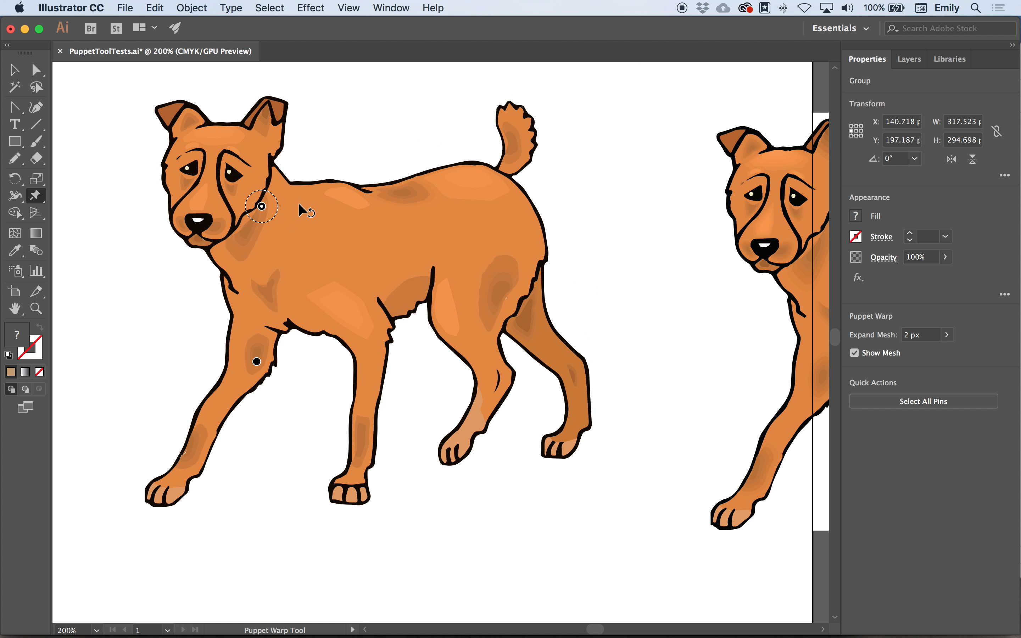
pyautogui.click(497, 179)
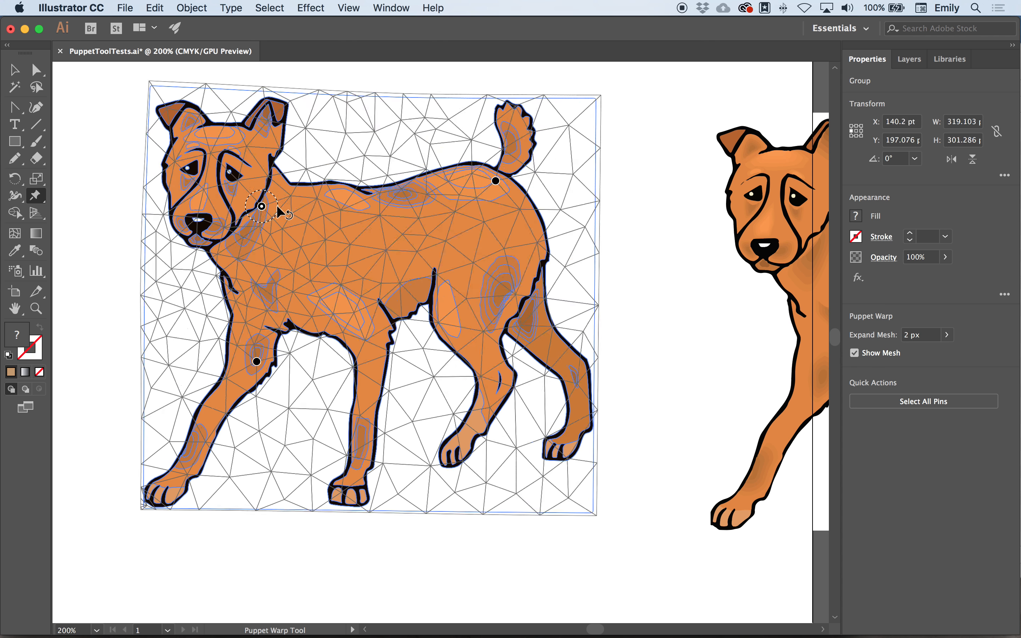
# - Add a pin on the orange dog's back behind the shoulders and rotate the neck pin to tilt the head
pyautogui.moveTo(277, 205); pyautogui.dragTo(282, 193)
pyautogui.moveTo(280, 197); pyautogui.dragTo(284, 191)
pyautogui.click(355, 200)
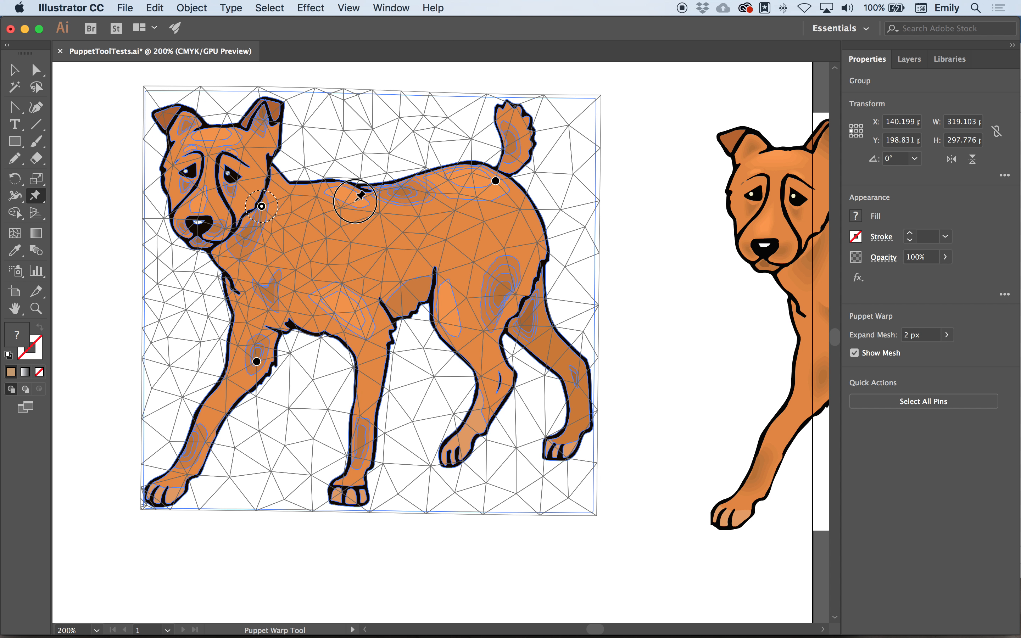
pyautogui.click(261, 206)
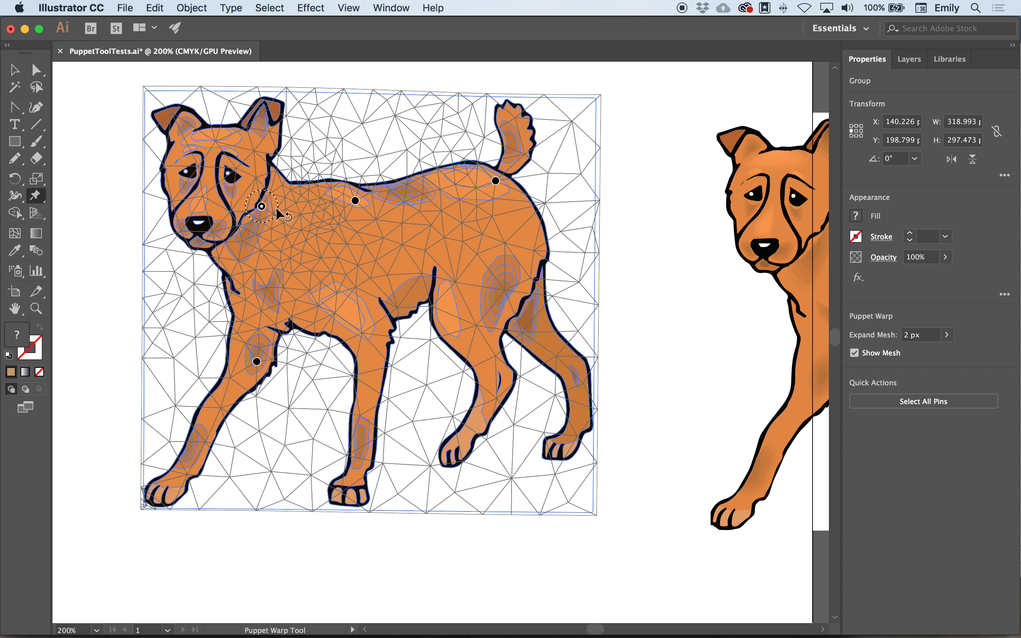
pyautogui.moveTo(277, 208); pyautogui.dragTo(278, 209)
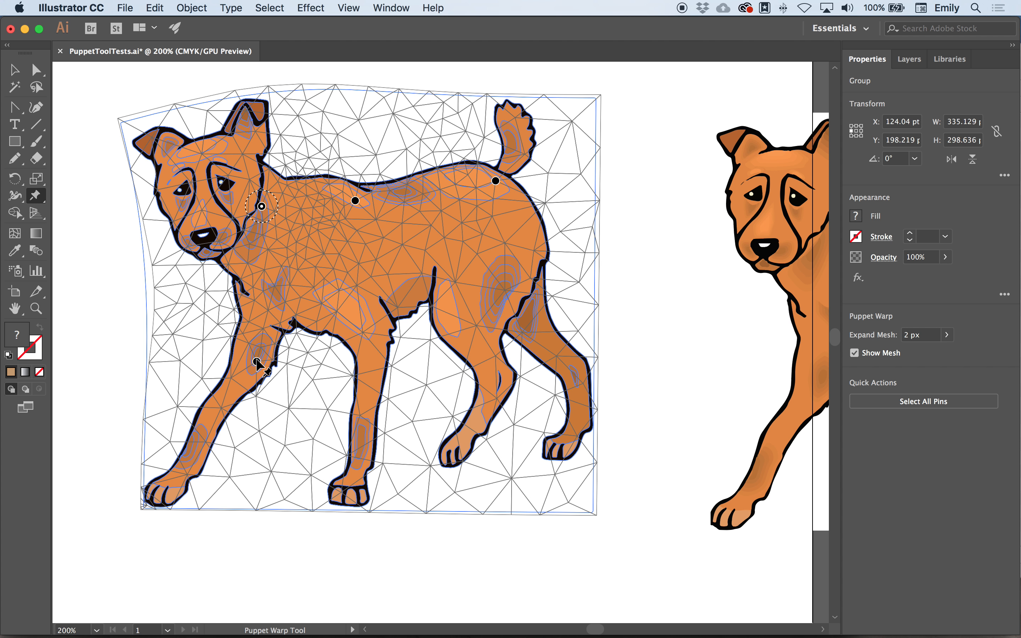
# - Rotate the upper front leg pin slightly and add pins on the other front leg and both hind legs
pyautogui.moveTo(270, 378)
pyautogui.mouseDown()
pyautogui.moveTo(260, 364)
pyautogui.moveTo(277, 362)
pyautogui.moveTo(271, 376)
pyautogui.mouseUp()
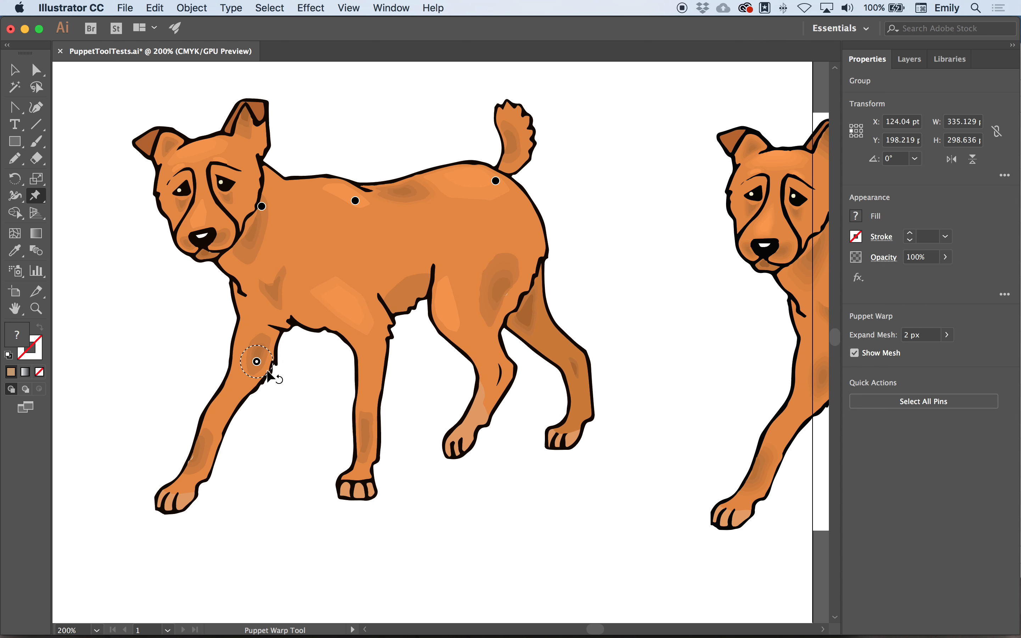
pyautogui.click(370, 414)
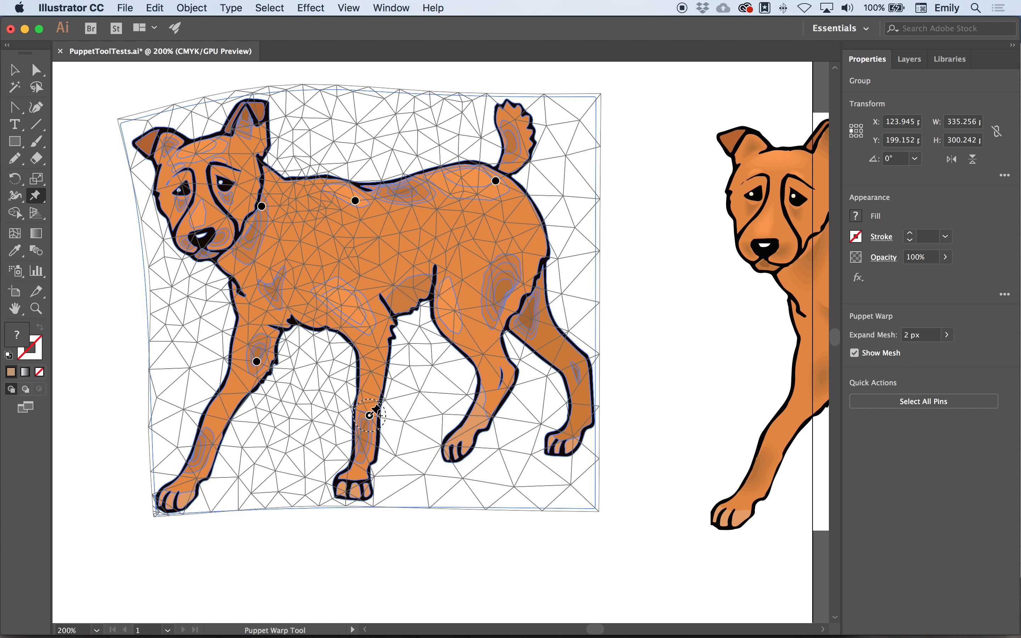
pyautogui.click(500, 371)
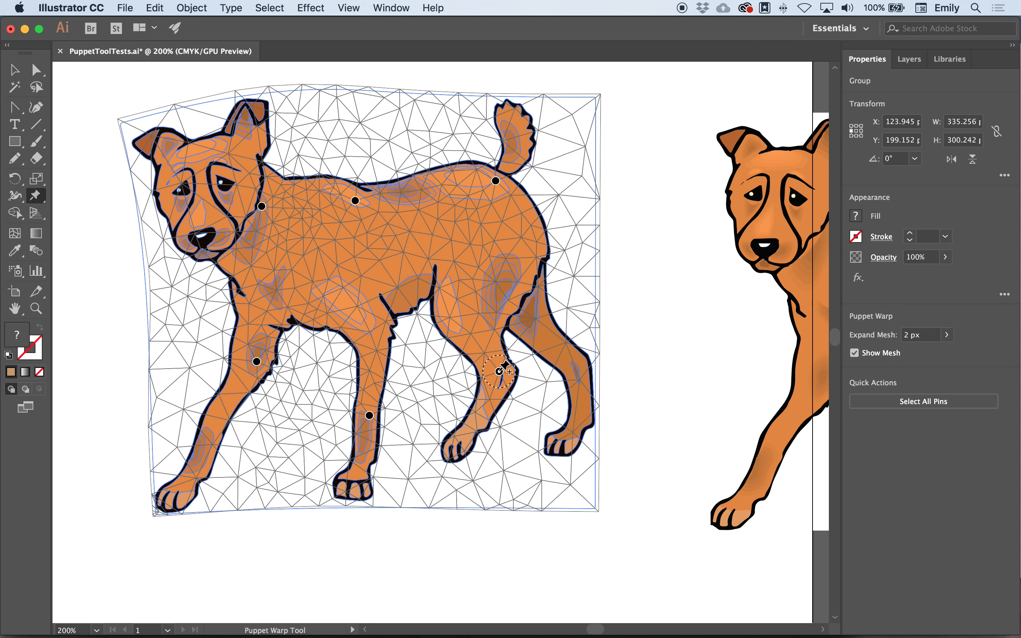
pyautogui.click(570, 360)
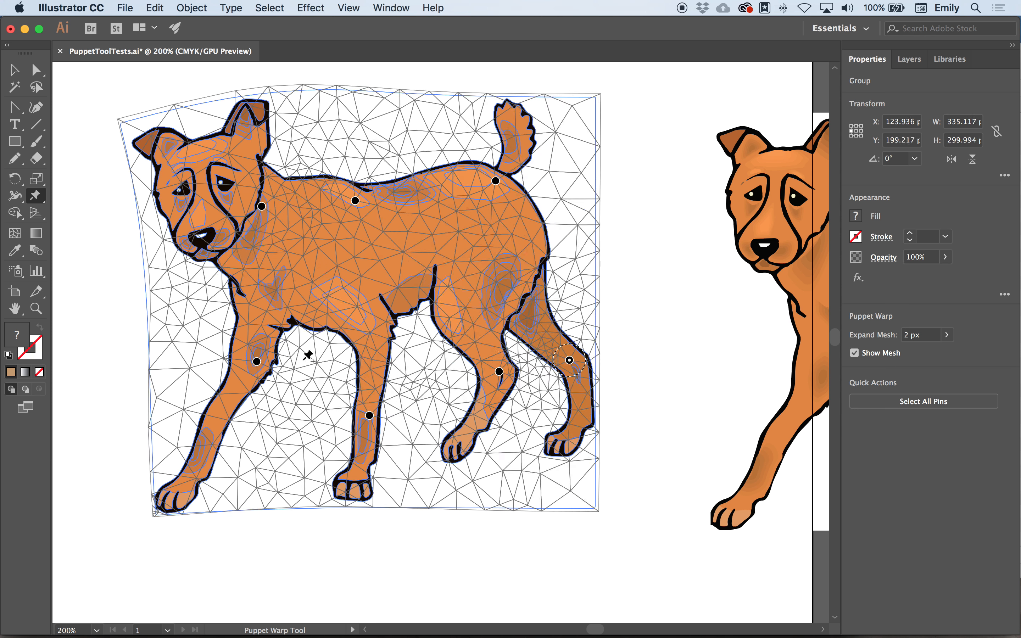
pyautogui.click(277, 364)
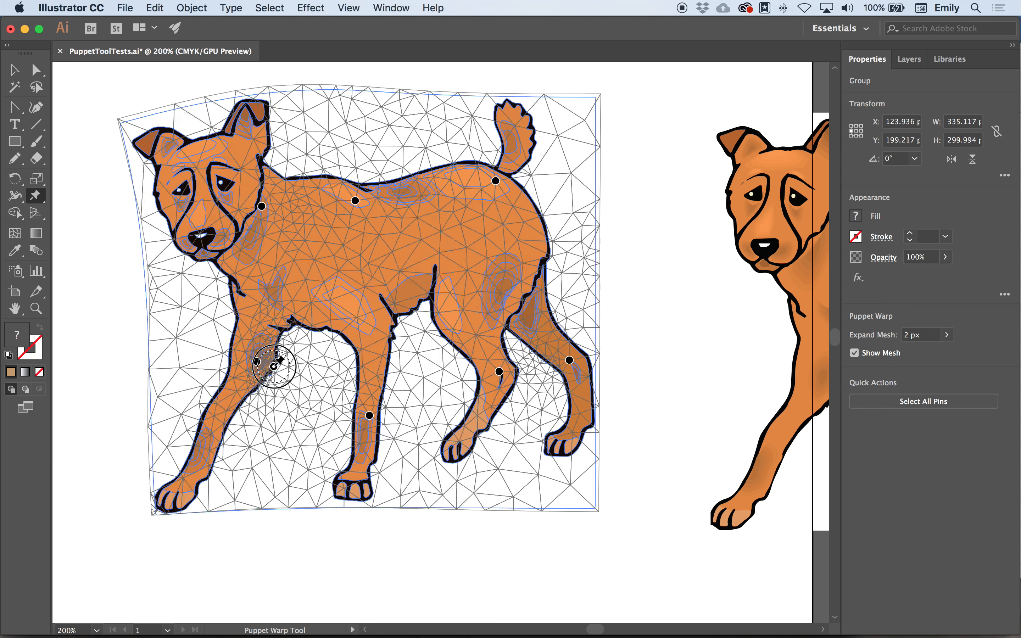
pyautogui.press('super+z')
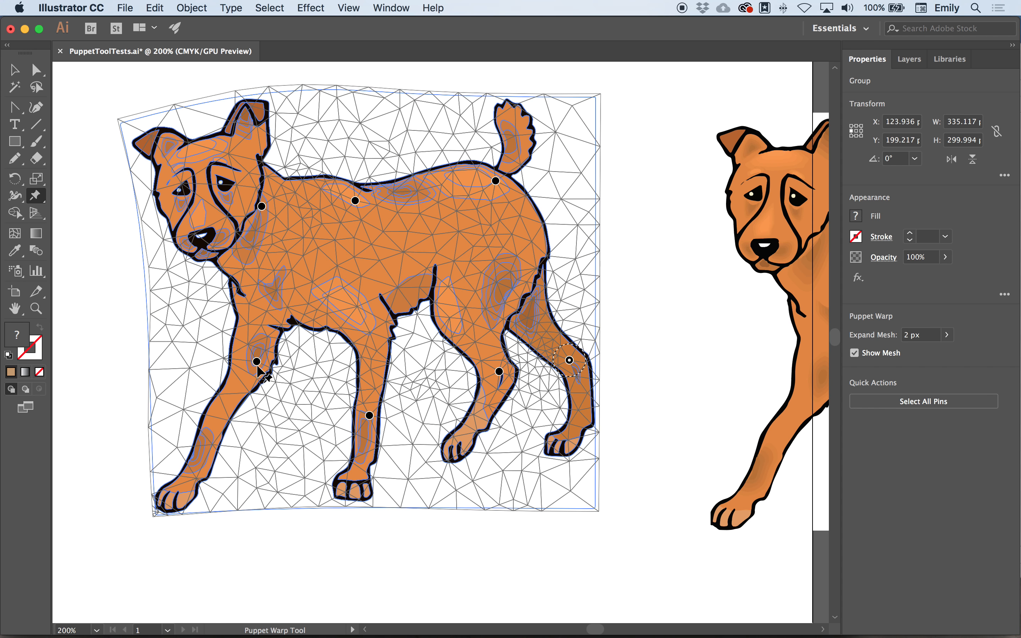
# - Add a pin at the throat and rotate the upper front leg pin to swing that leg forward
pyautogui.moveTo(270, 367); pyautogui.dragTo(270, 365)
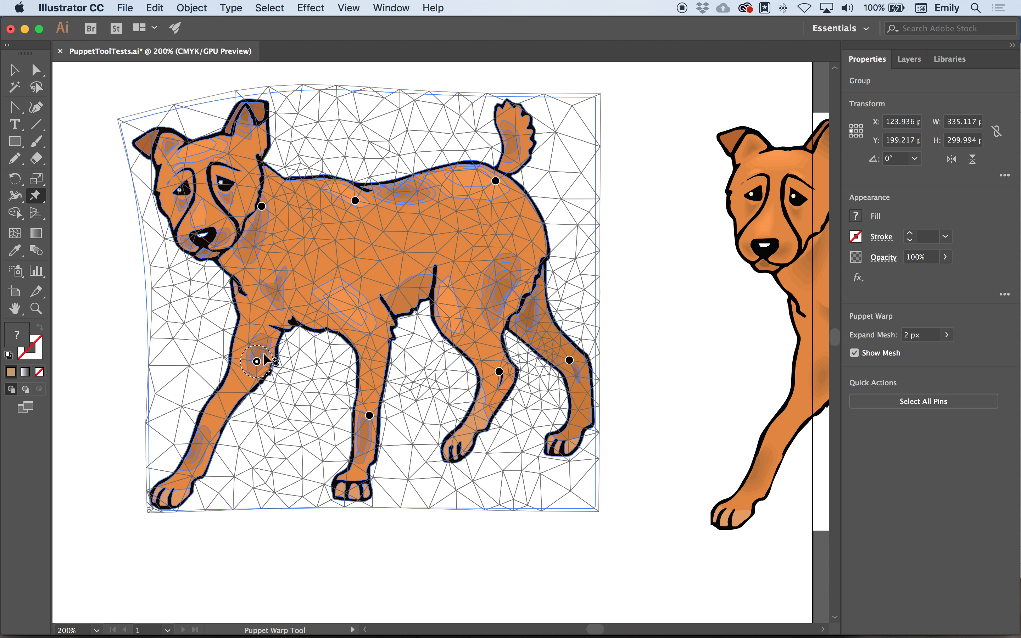
pyautogui.click(224, 259)
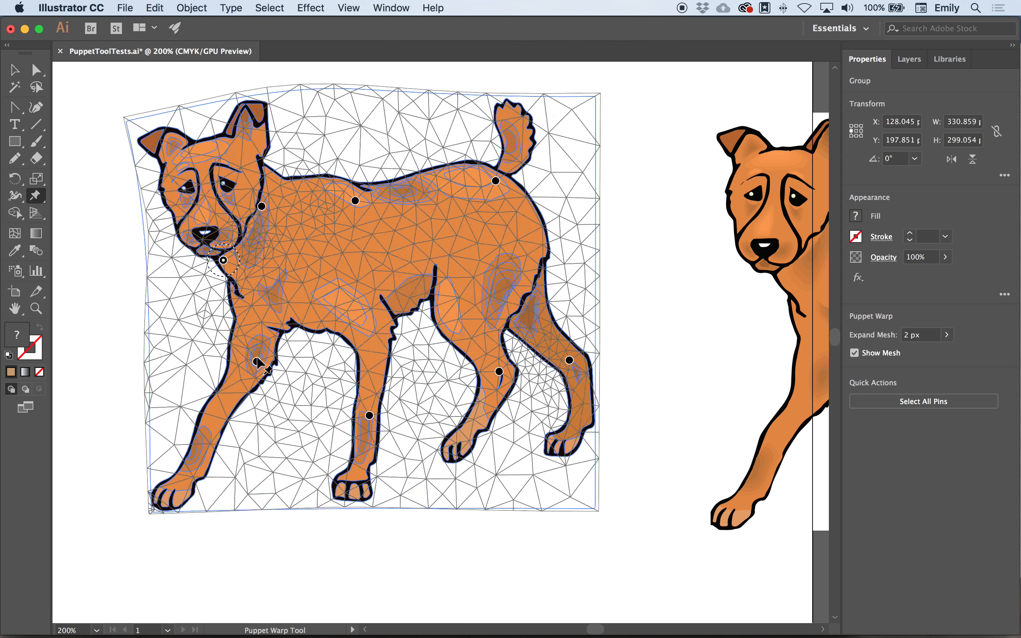
pyautogui.moveTo(275, 359); pyautogui.dragTo(275, 359)
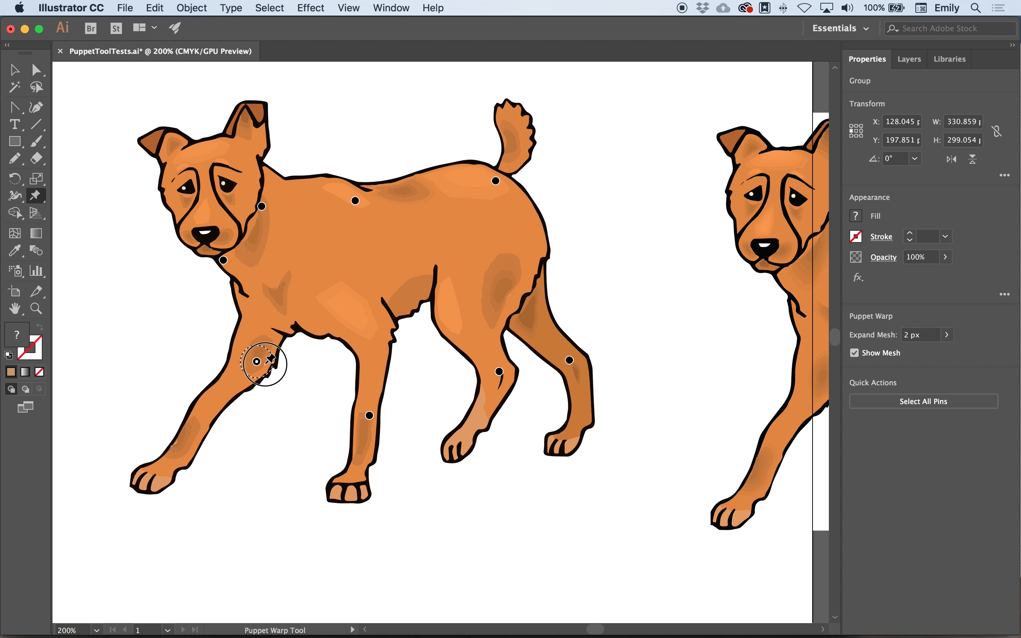
# - Reposition the pins on all four legs to lengthen them and spread the dog's stance
pyautogui.moveTo(265, 365); pyautogui.dragTo(259, 341)
pyautogui.moveTo(369, 415); pyautogui.dragTo(361, 458)
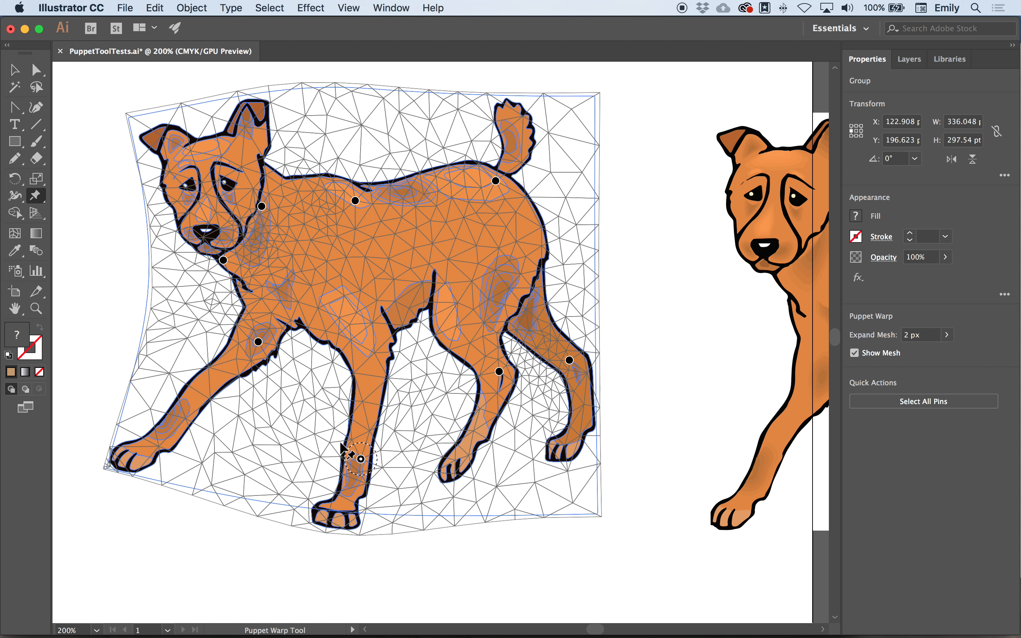
pyautogui.moveTo(258, 341); pyautogui.dragTo(254, 363)
pyautogui.moveTo(499, 372); pyautogui.dragTo(496, 397)
pyautogui.moveTo(568, 360); pyautogui.dragTo(574, 373)
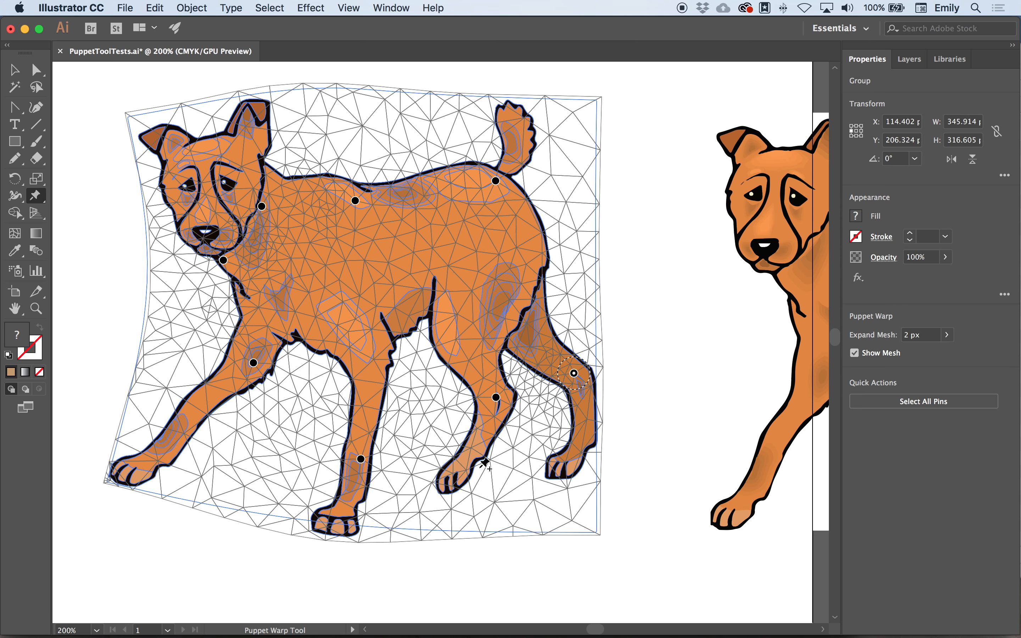
# - Place pins on both hind paws and pull them down to lengthen the hind legs
pyautogui.click(449, 483)
pyautogui.click(559, 468)
pyautogui.moveTo(449, 485); pyautogui.dragTo(449, 504)
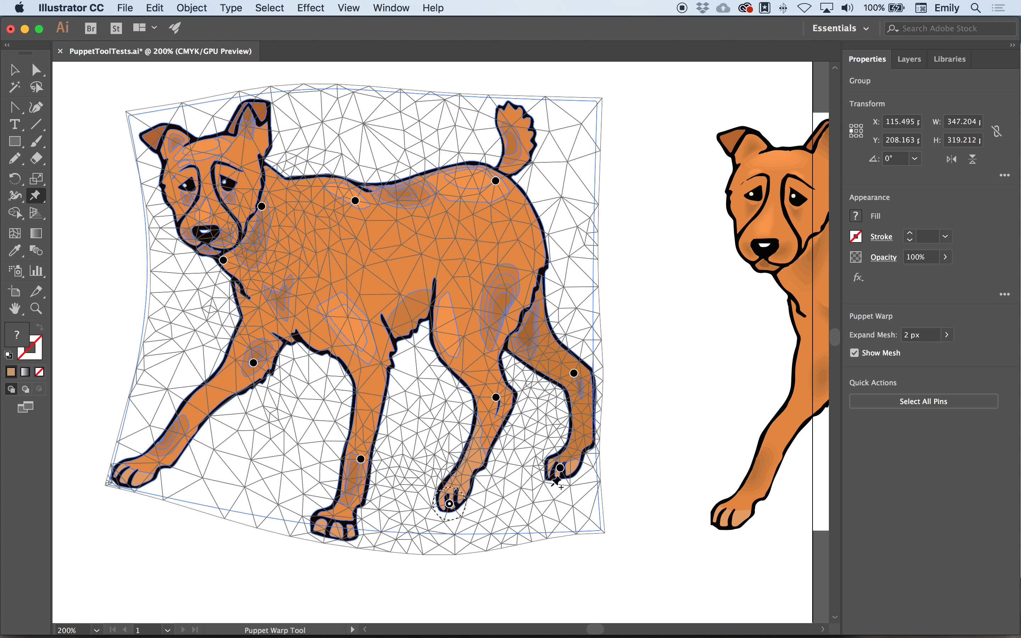
pyautogui.moveTo(559, 468); pyautogui.dragTo(557, 487)
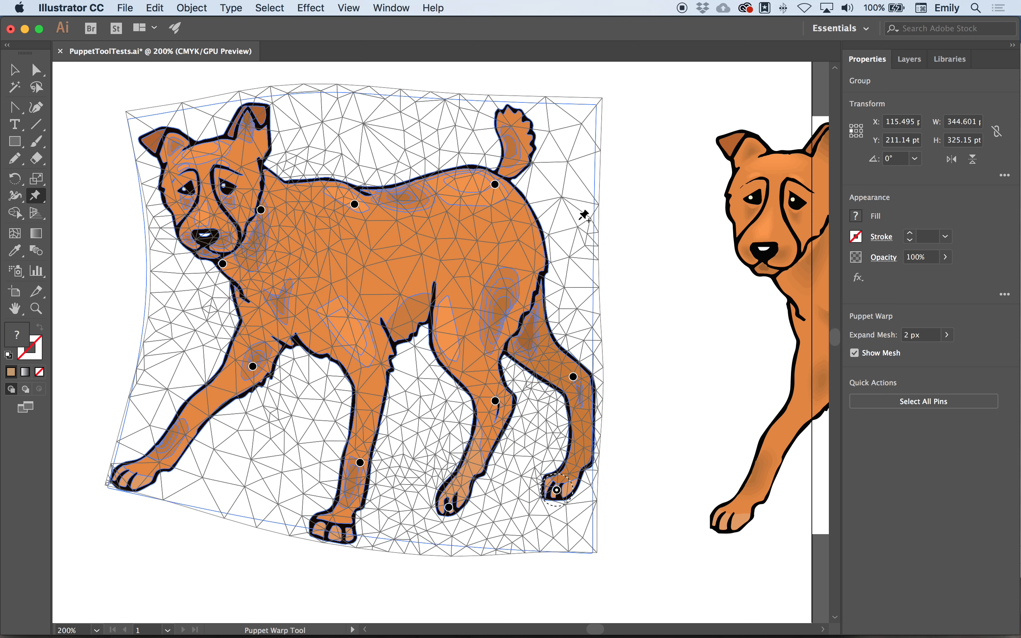
# - Add a pin at the tip of the tail and pull it up to stretch the tail
pyautogui.scroll(3, 570, 211)
pyautogui.click(501, 186)
pyautogui.moveTo(502, 186); pyautogui.dragTo(482, 110)
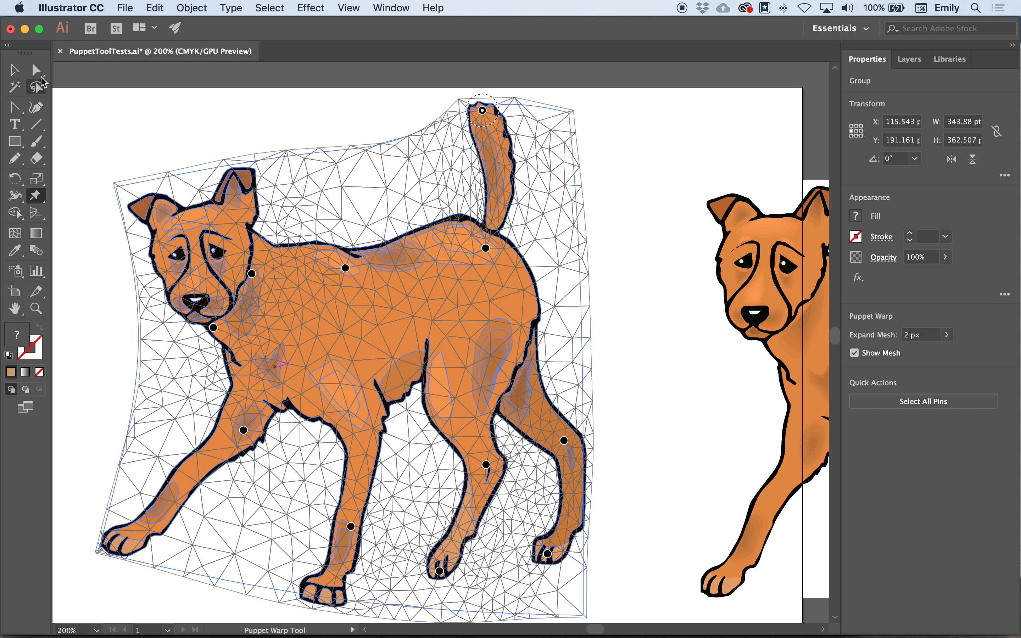
# - Select the other, unwarped orange dog group and place Puppet Warp pins on its rump and tail tip
pyautogui.click(36, 70)
pyautogui.hscroll(10, 321, 286)
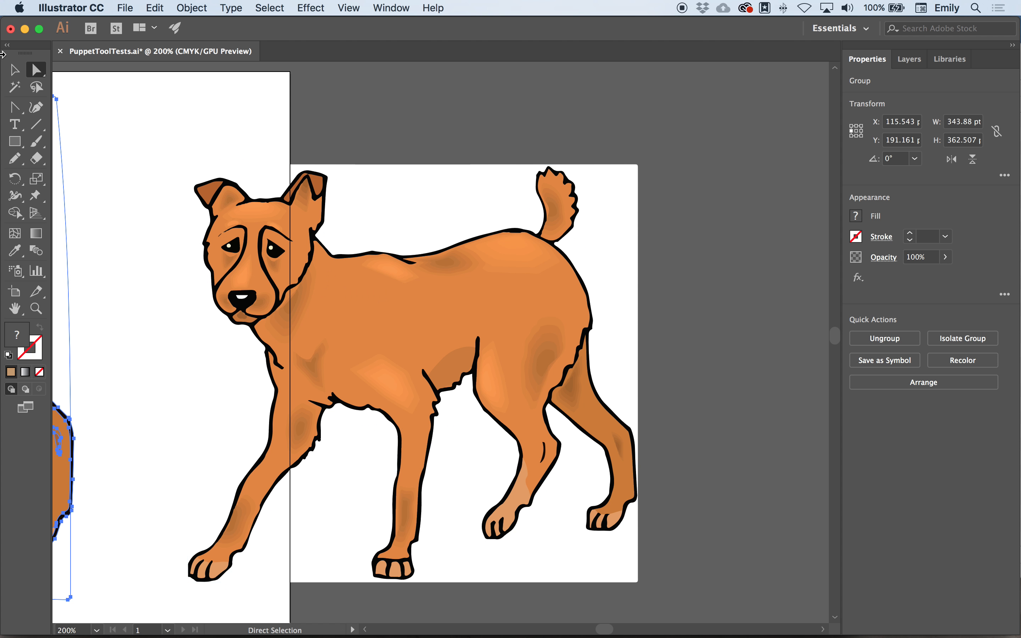
pyautogui.click(14, 70)
pyautogui.click(417, 303)
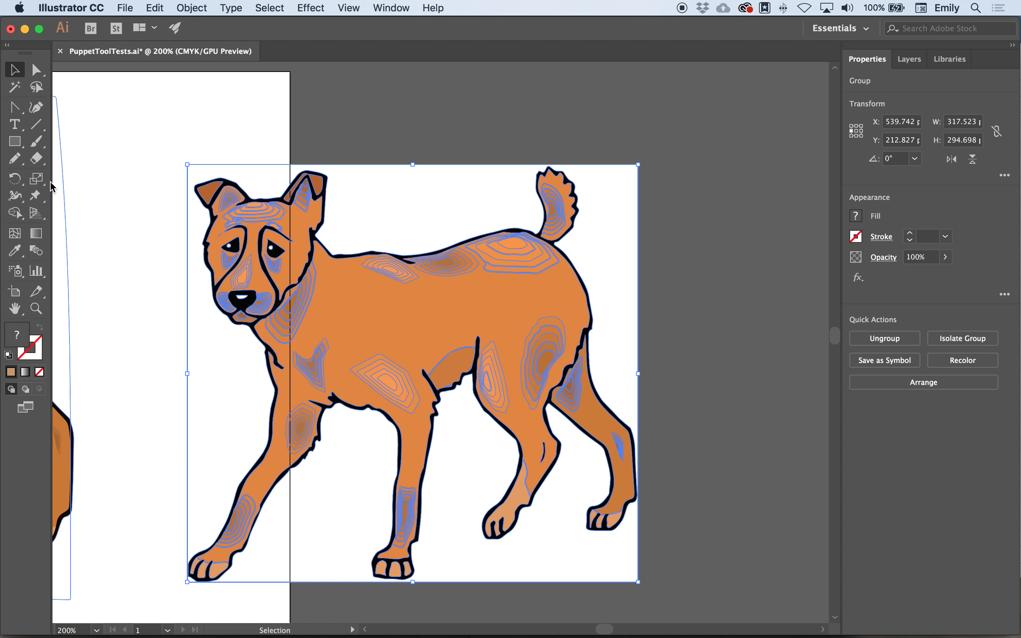
pyautogui.click(37, 196)
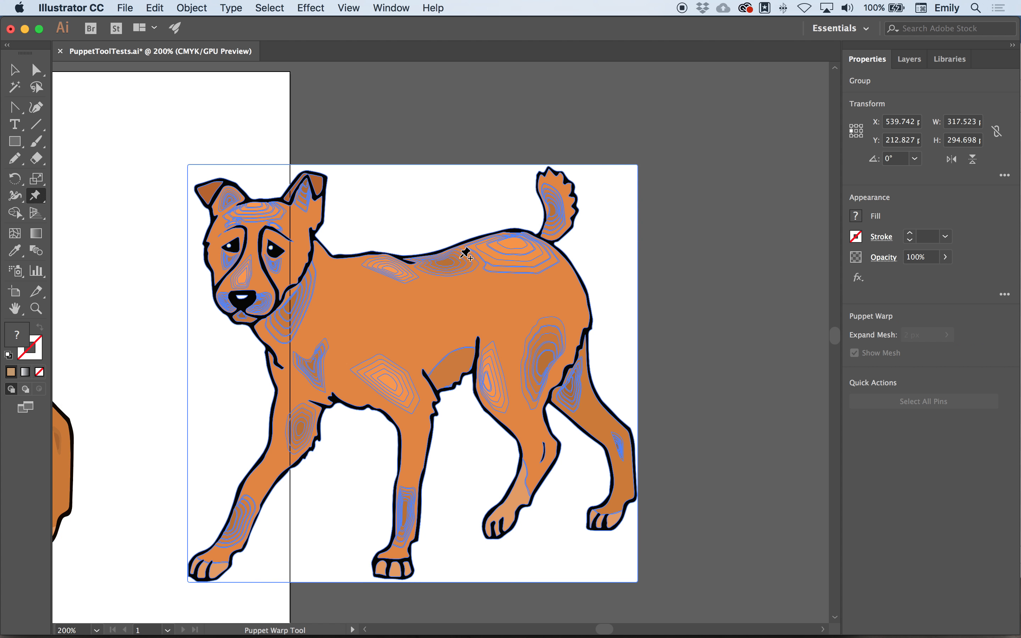
pyautogui.click(524, 245)
pyautogui.click(552, 181)
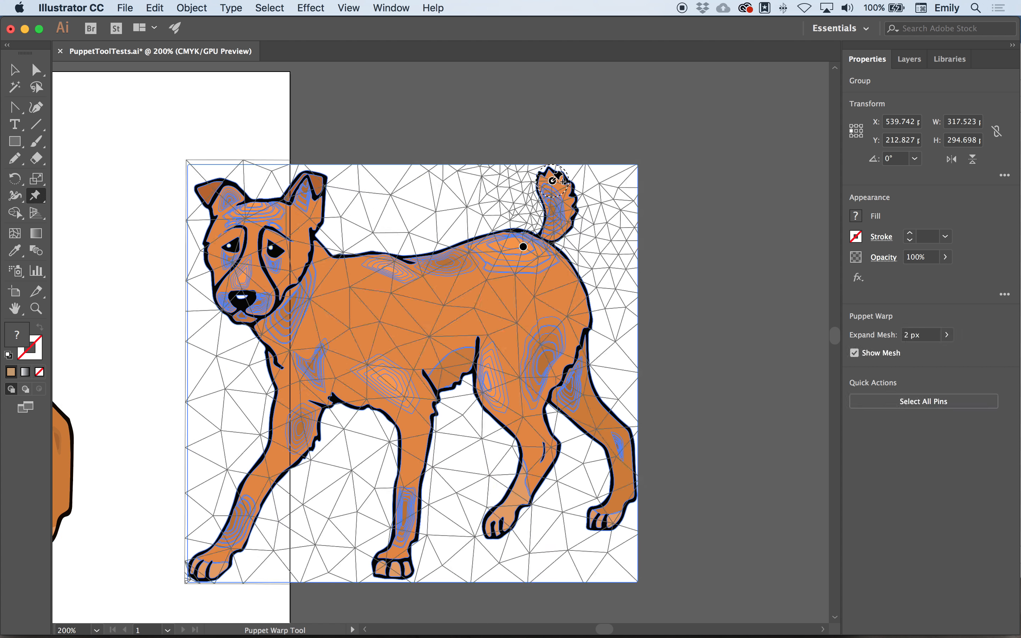
# - Stretch the second dog's tail upward with the tail-tip pin, comparing it with the first dog's tail
pyautogui.moveTo(553, 180); pyautogui.dragTo(544, 120)
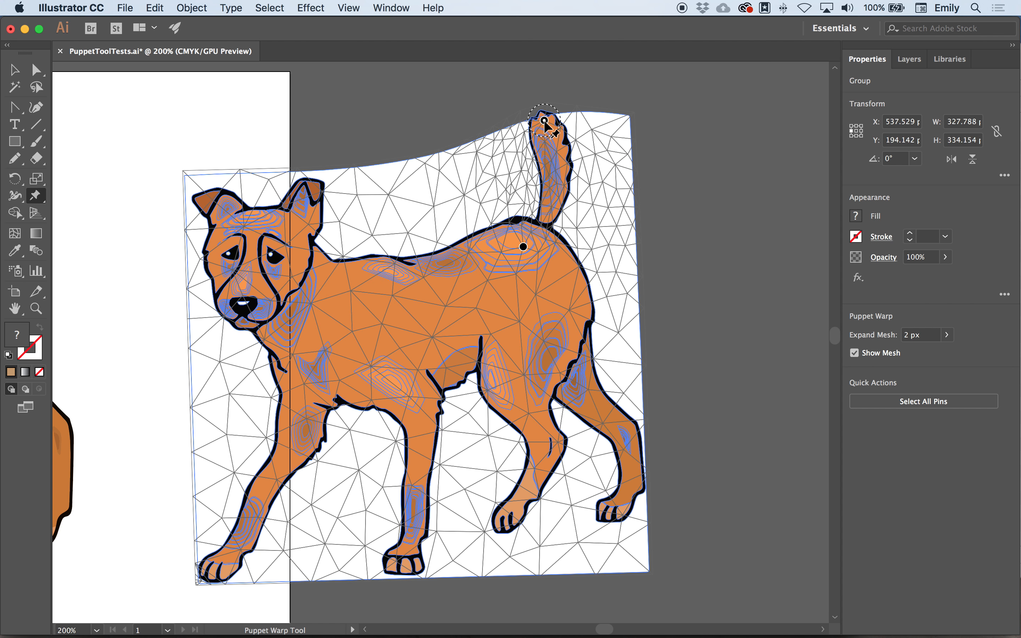
pyautogui.hscroll(-6, 121, 250)
pyautogui.scroll(1, 122, 250)
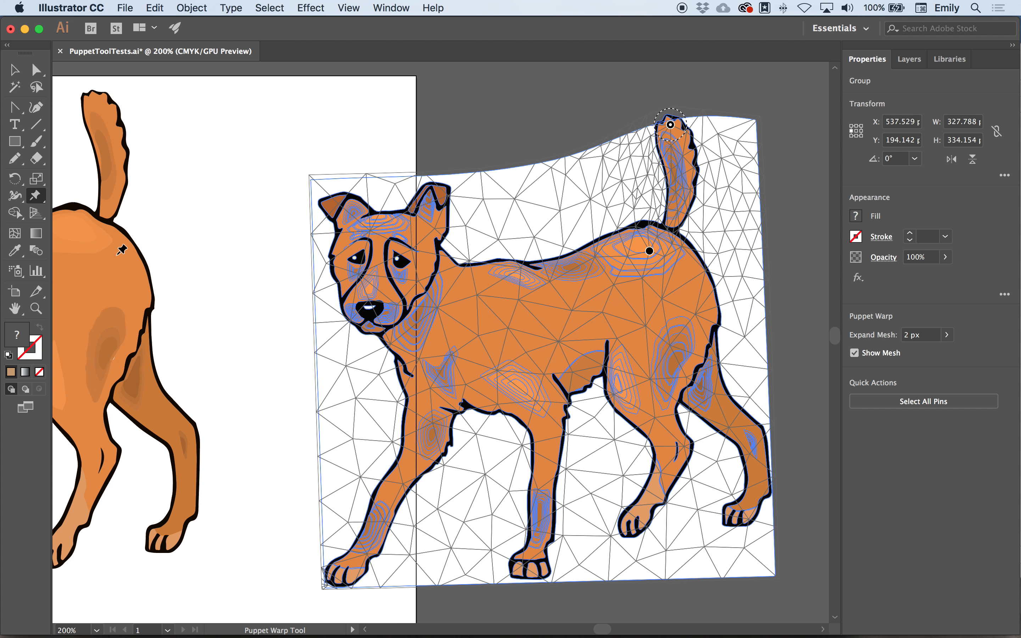
pyautogui.hscroll(9, 153, 244)
pyautogui.scroll(1, 152, 244)
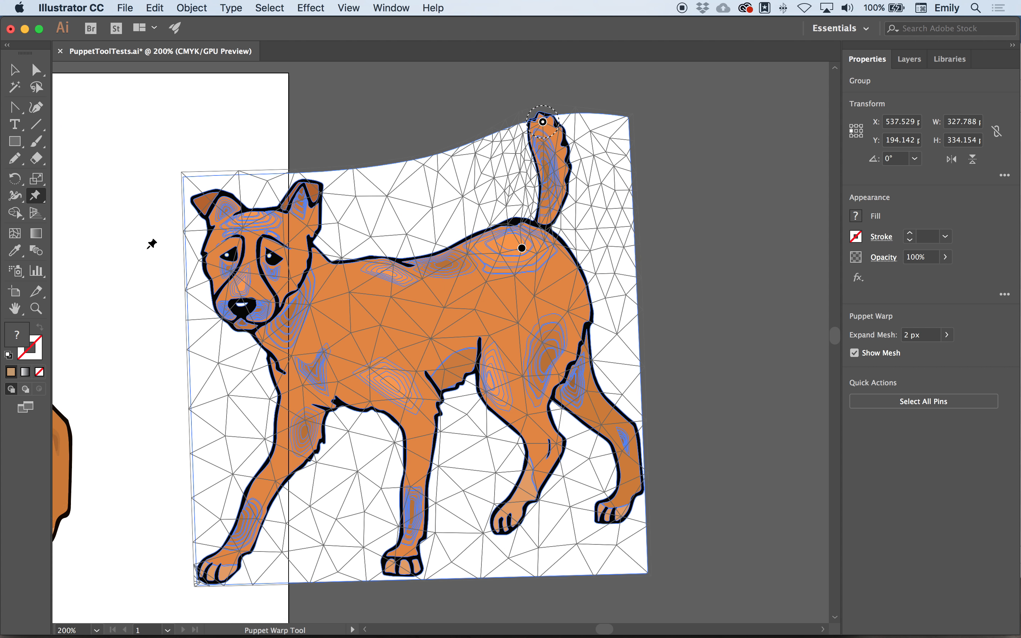
pyautogui.moveTo(469, 148)
pyautogui.mouseDown()
pyautogui.moveTo(432, 133)
pyautogui.moveTo(478, 160)
pyautogui.moveTo(471, 141)
pyautogui.moveTo(446, 147)
pyautogui.moveTo(471, 155)
pyautogui.mouseUp()
# - Place pins on the second dog's near hind thigh and on all four paws
pyautogui.scroll(-5, 498, 252)
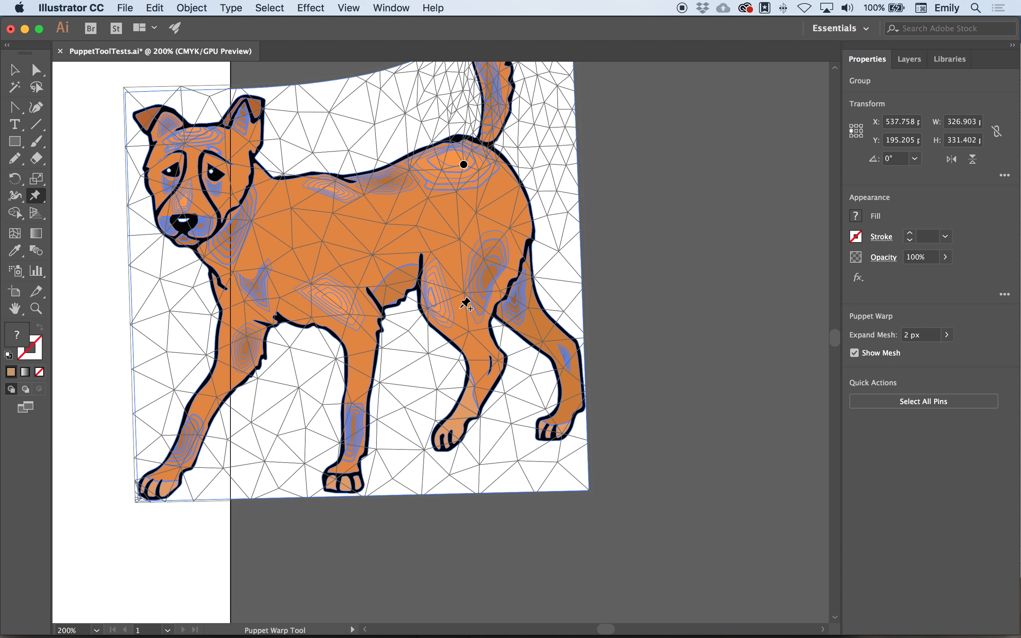
pyautogui.click(445, 307)
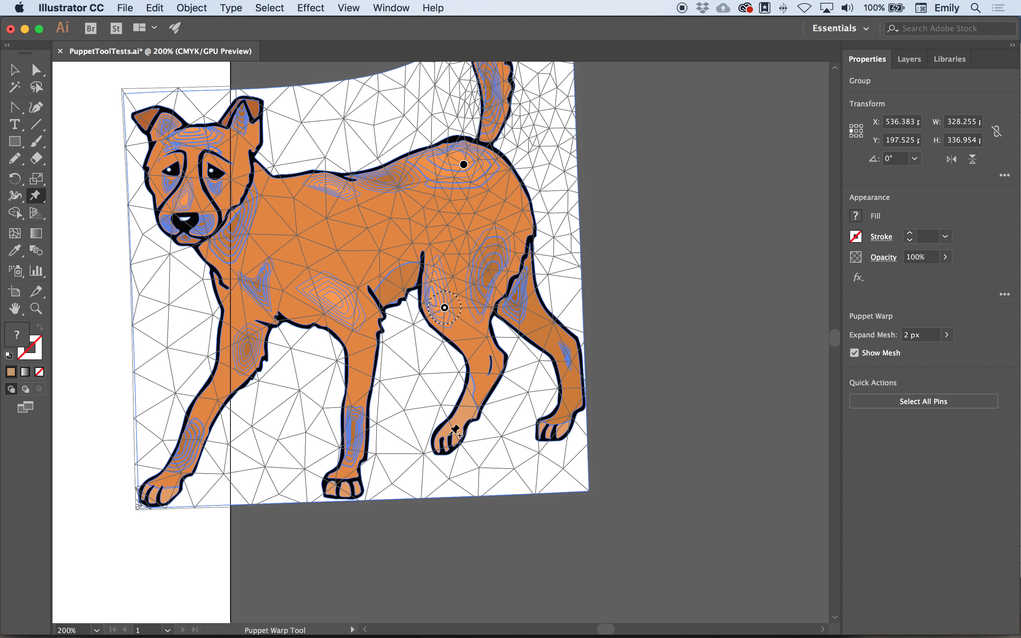
pyautogui.click(450, 435)
pyautogui.click(555, 432)
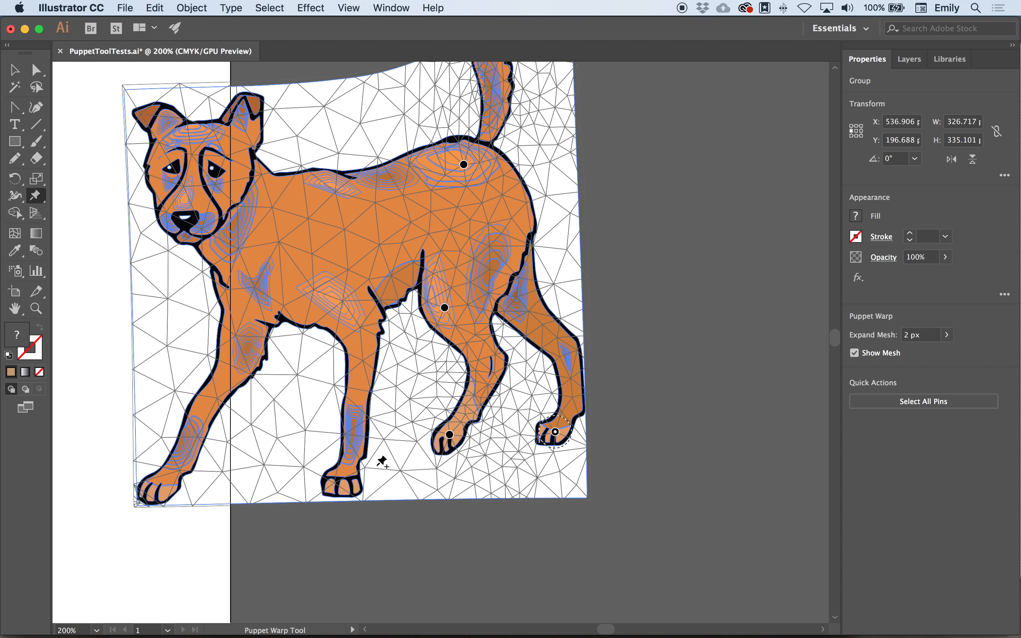
pyautogui.click(347, 479)
pyautogui.click(158, 487)
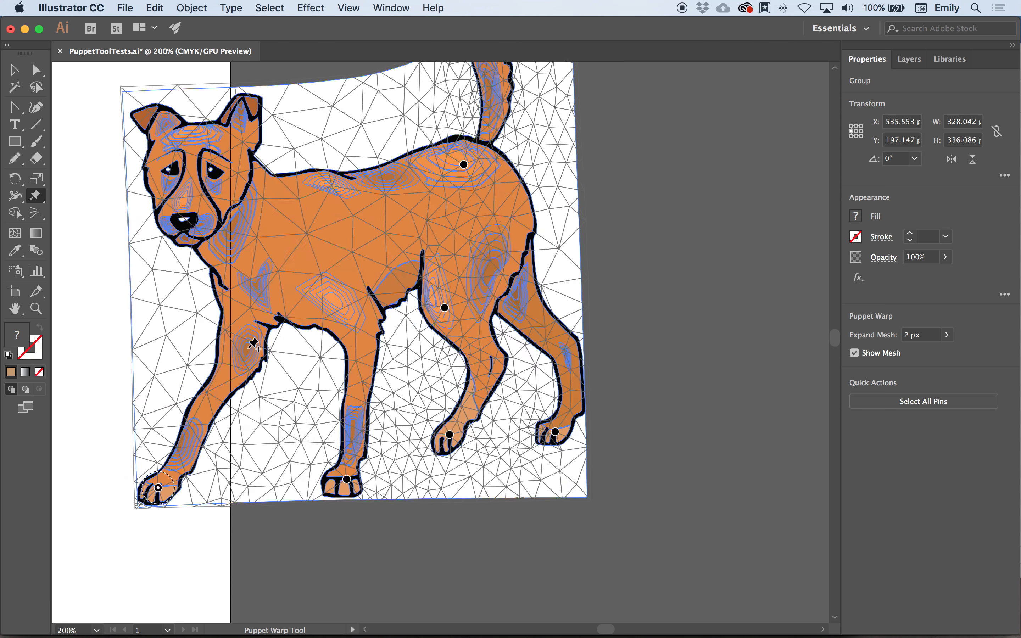
# - Add pins on the second dog's upper front leg, back, neck and forehead
pyautogui.click(247, 349)
pyautogui.click(335, 193)
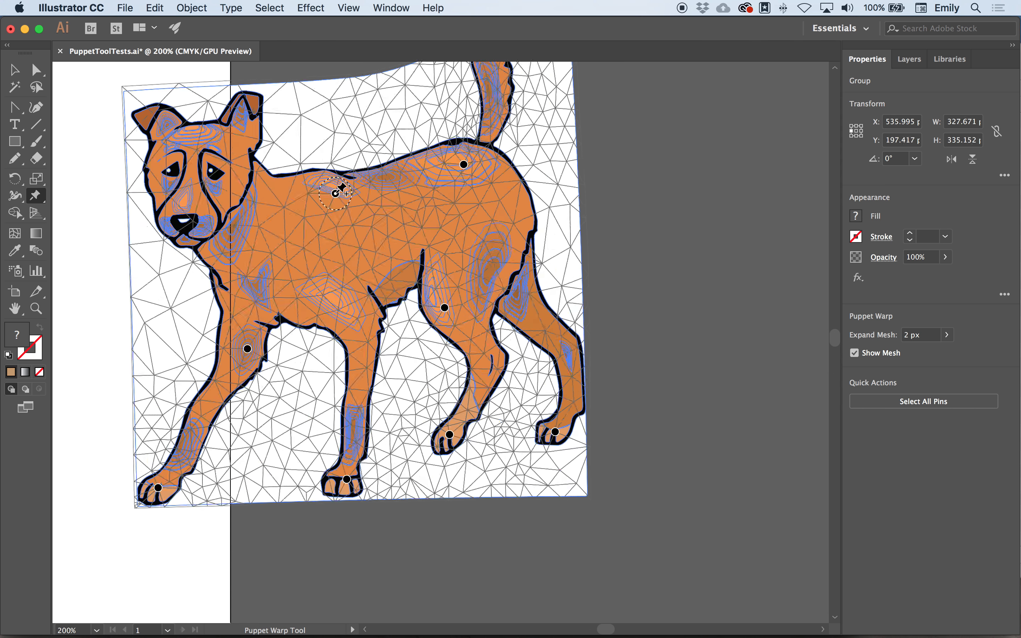
pyautogui.click(244, 216)
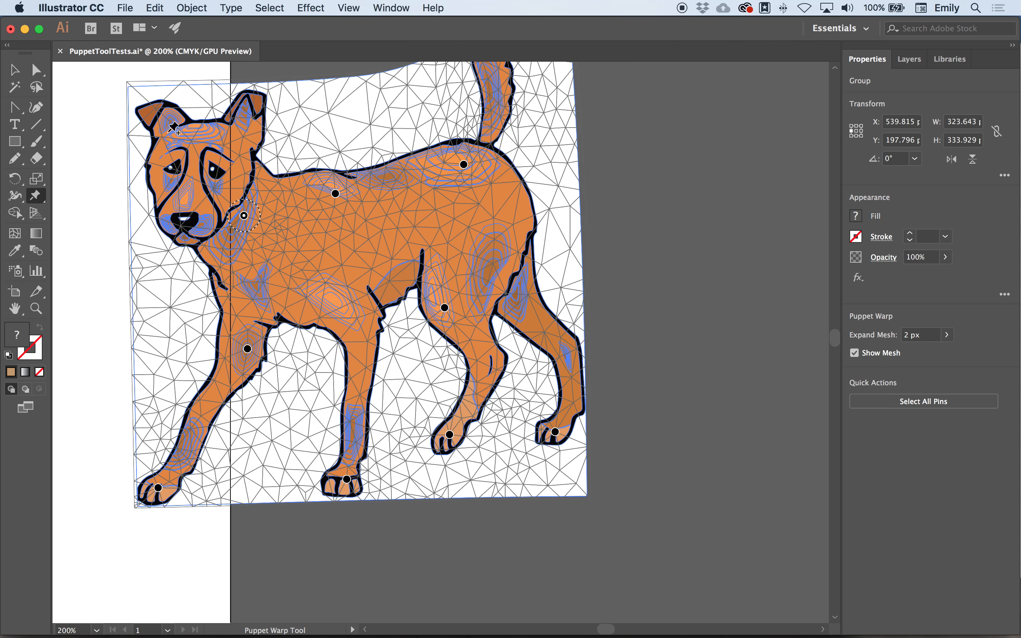
pyautogui.click(168, 131)
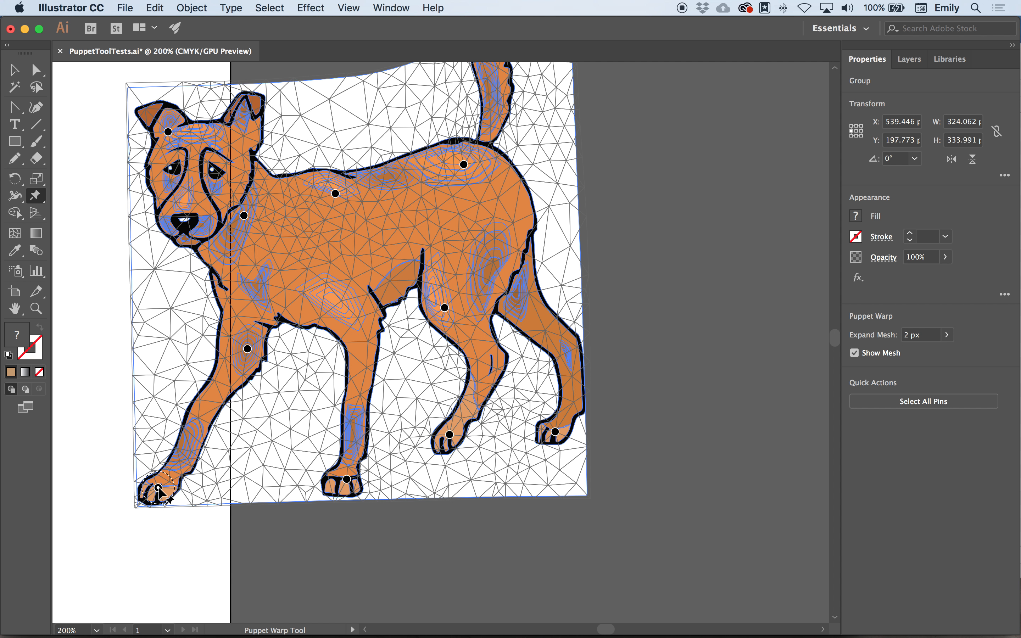
# - Stretch the second dog's four legs downward by moving the Puppet Warp pins on its paws
pyautogui.moveTo(158, 488); pyautogui.dragTo(140, 545)
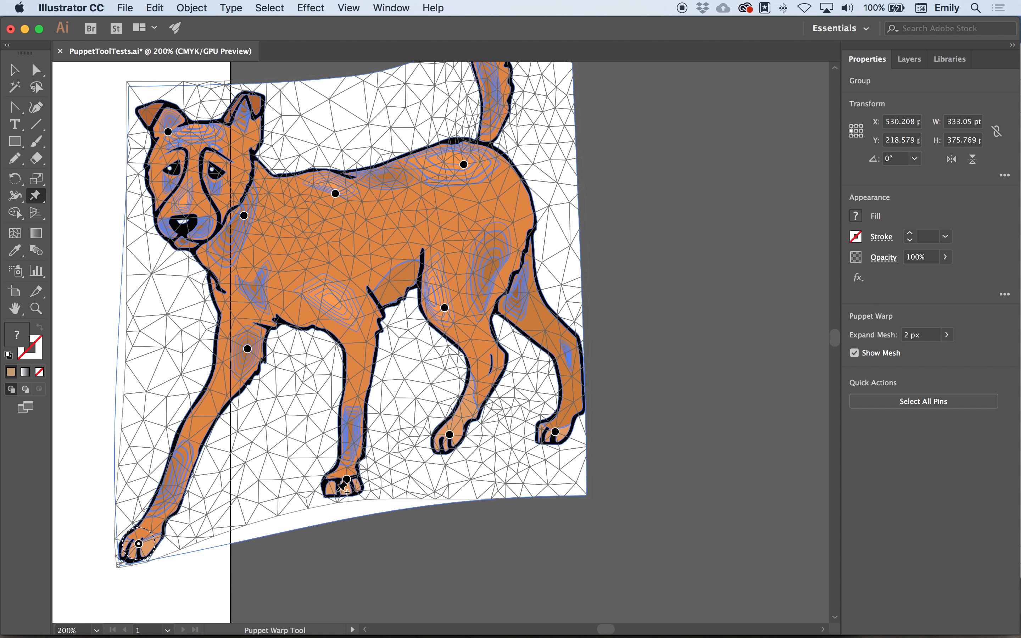
pyautogui.moveTo(346, 481); pyautogui.dragTo(346, 535)
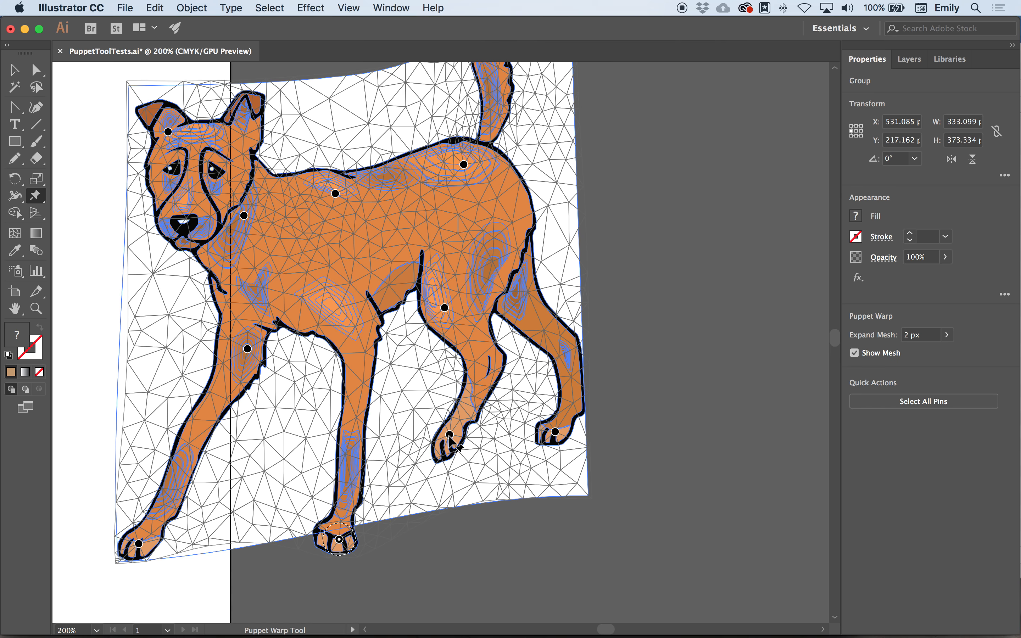
pyautogui.moveTo(450, 435); pyautogui.dragTo(445, 475)
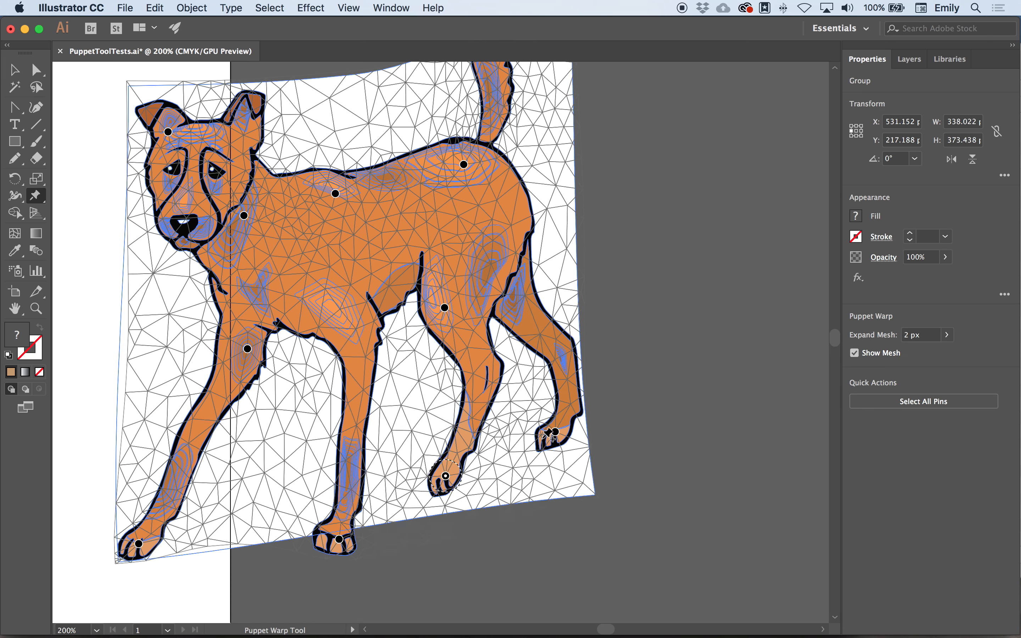
pyautogui.click(558, 433)
pyautogui.moveTo(558, 433); pyautogui.dragTo(565, 459)
# - Rotate the second dog's rump pin to adjust the hindquarters and raise the pin on its back
pyautogui.scroll(5, 528, 284)
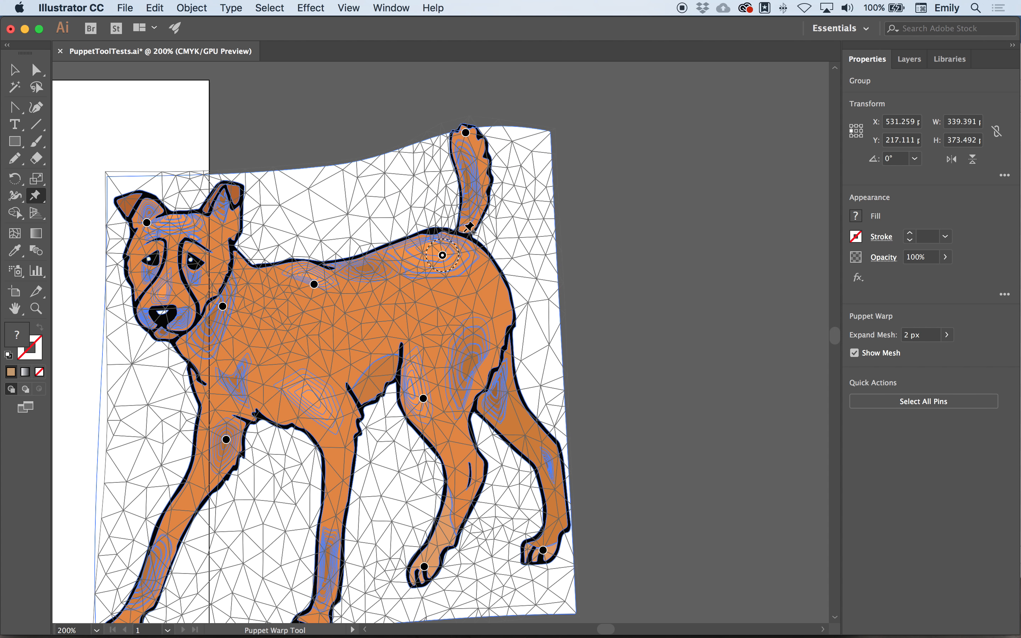
pyautogui.moveTo(458, 253); pyautogui.dragTo(506, 238)
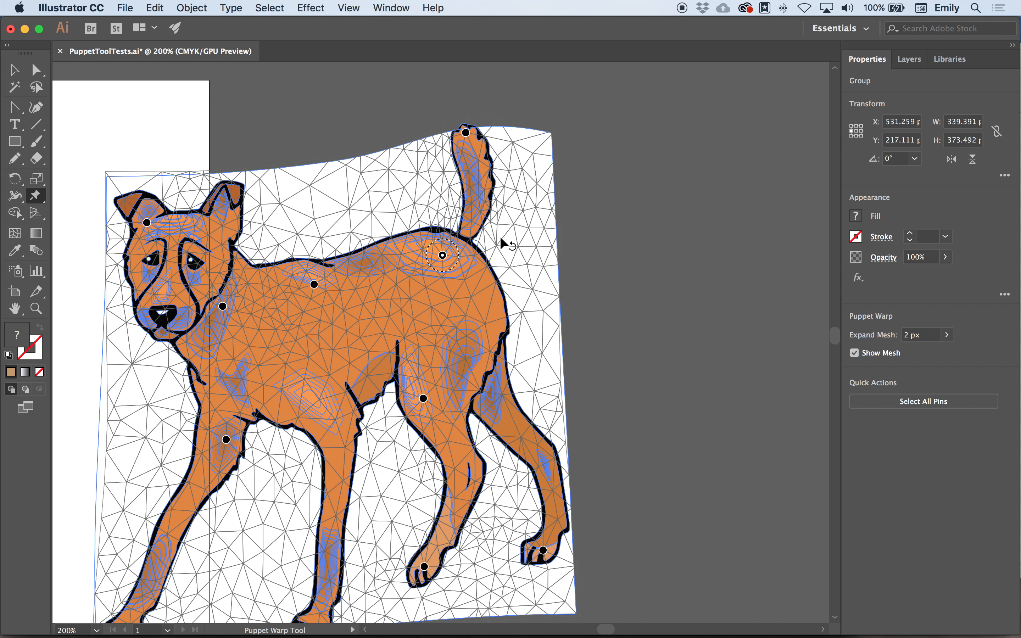
pyautogui.moveTo(314, 285); pyautogui.dragTo(315, 267)
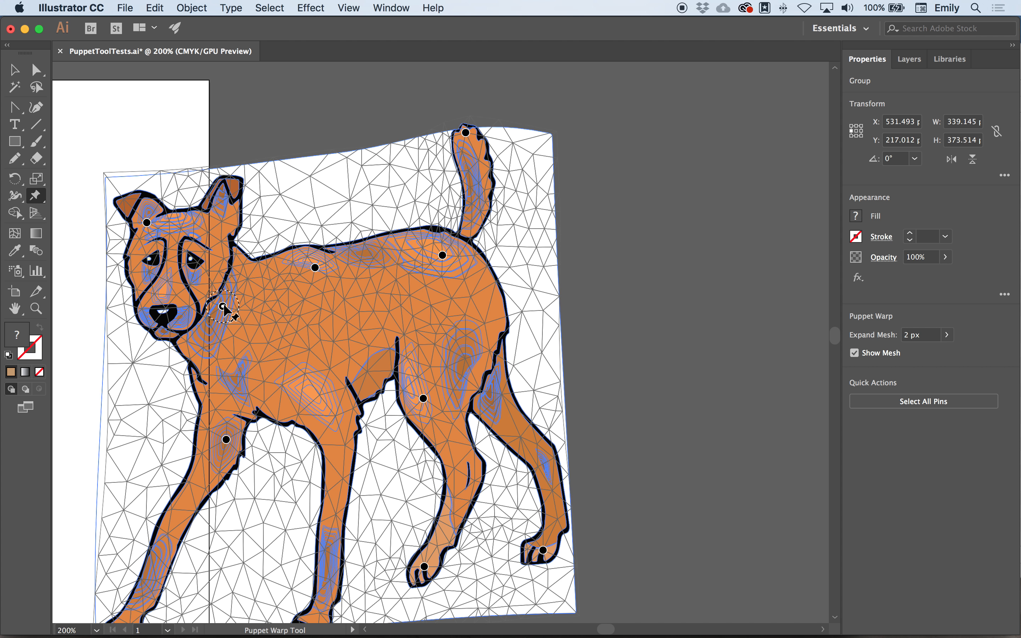
# - Delete the second dog's forehead pin, shift the neck pin up and forward, and pull a new pin at the head's outer edge outward
pyautogui.click(147, 222)
pyautogui.press('Delete')
pyautogui.moveTo(222, 307); pyautogui.dragTo(203, 290)
pyautogui.click(132, 219)
pyautogui.moveTo(132, 219); pyautogui.dragTo(84, 216)
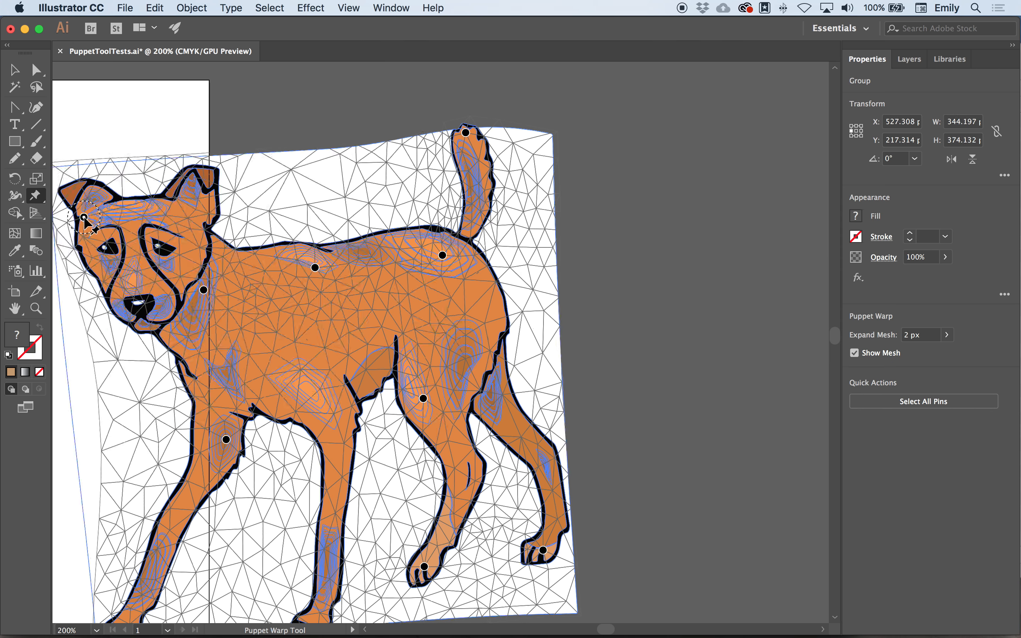
# - Pull the second dog's head-edge pin slightly farther out and add a chin pin, moving it down and outward to stretch the muzzle
pyautogui.hscroll(-5, 84, 216)
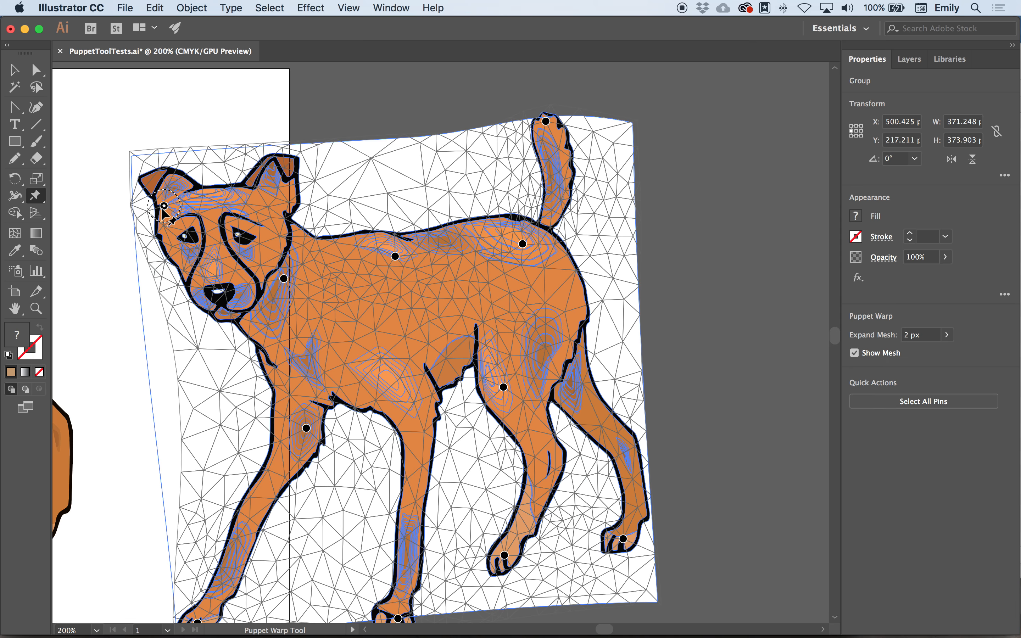
pyautogui.moveTo(162, 211)
pyautogui.mouseDown()
pyautogui.moveTo(142, 207)
pyautogui.moveTo(152, 212)
pyautogui.mouseUp()
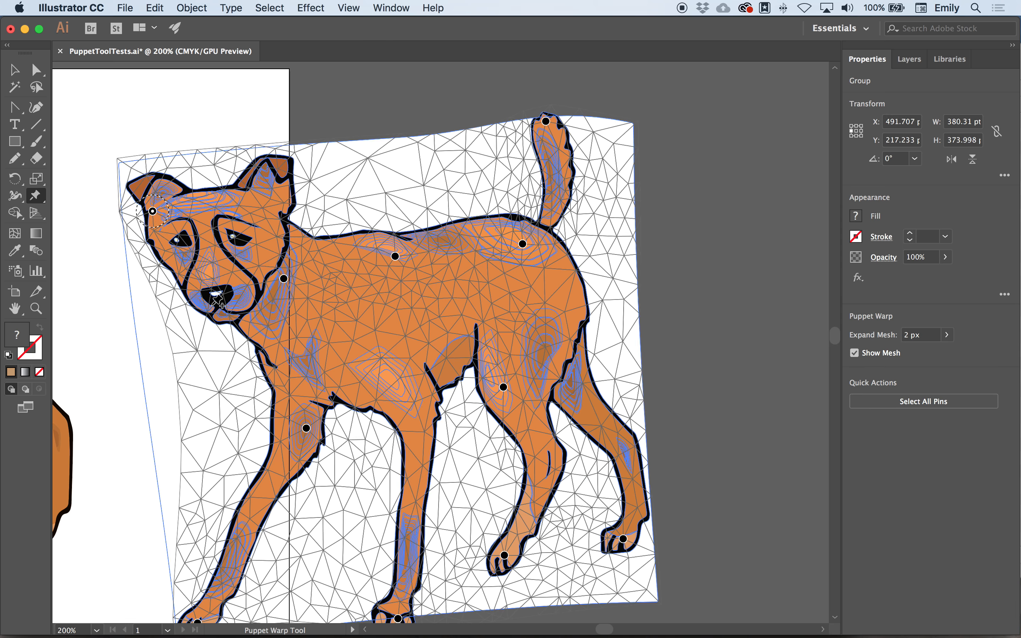
pyautogui.click(211, 309)
pyautogui.moveTo(210, 309); pyautogui.dragTo(202, 325)
# - Examine the second dog's warped body up close and compare it with the other dogs across the whole artboard
pyautogui.scroll(-5, 329, 297)
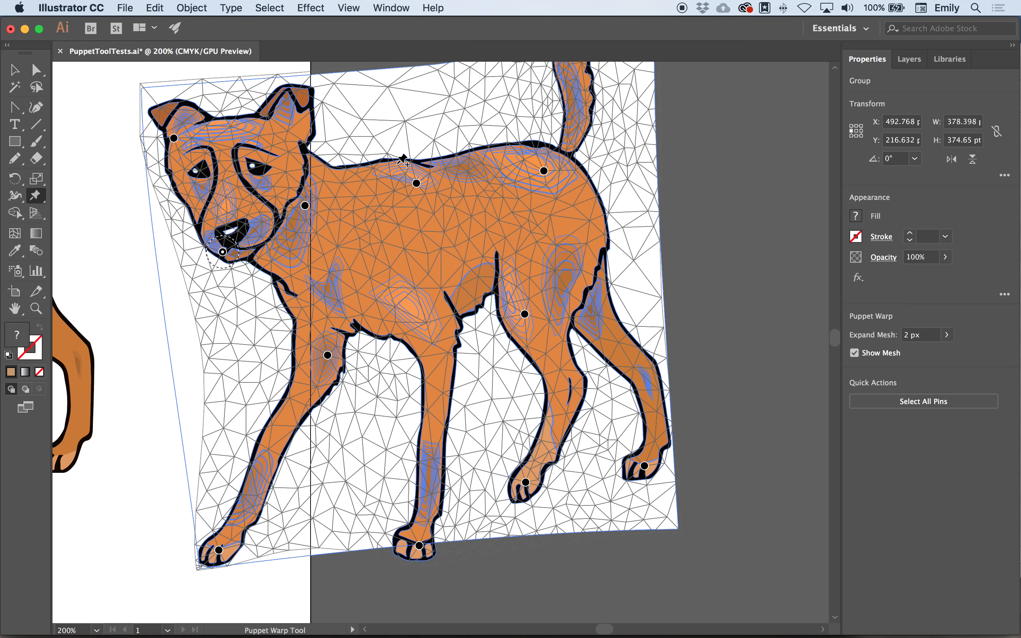
pyautogui.hscroll(5, 488, 250)
pyautogui.scroll(-3, 488, 250)
pyautogui.scroll(6, 489, 250)
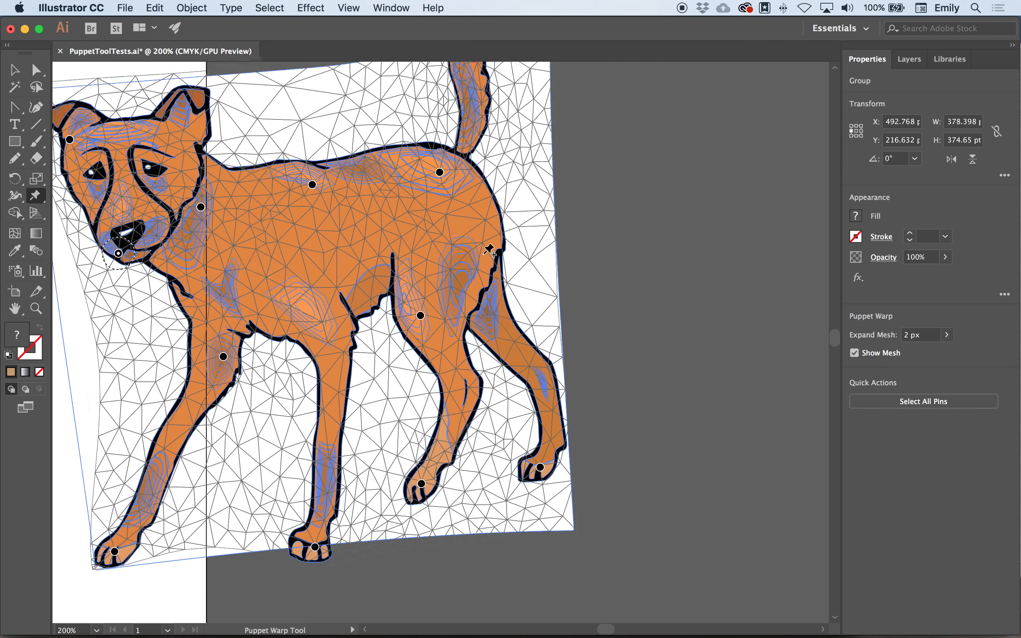
pyautogui.hscroll(-5, 488, 250)
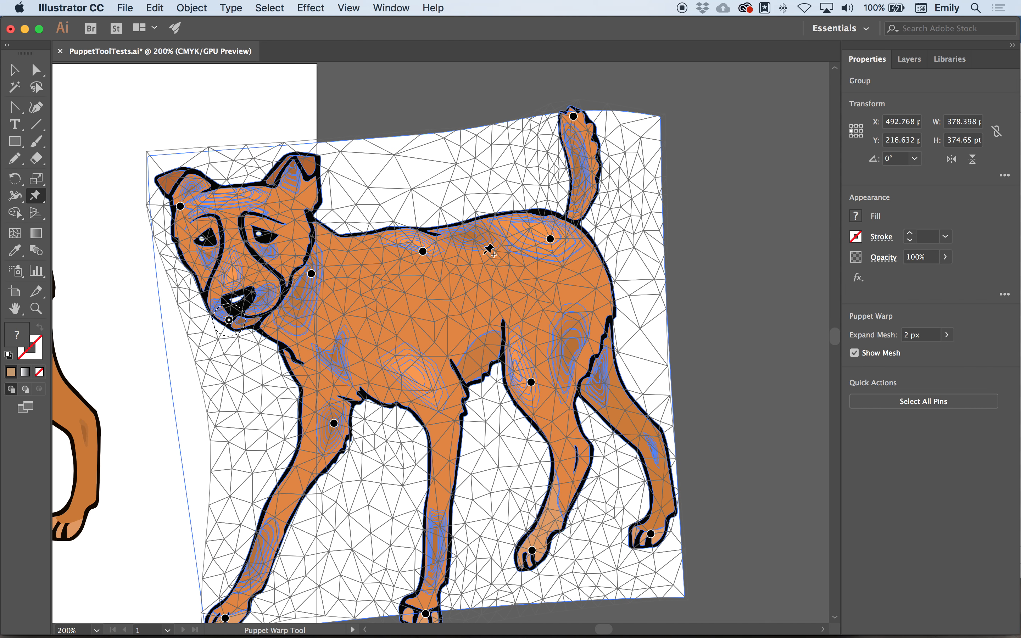
pyautogui.scroll(-8, 488, 250)
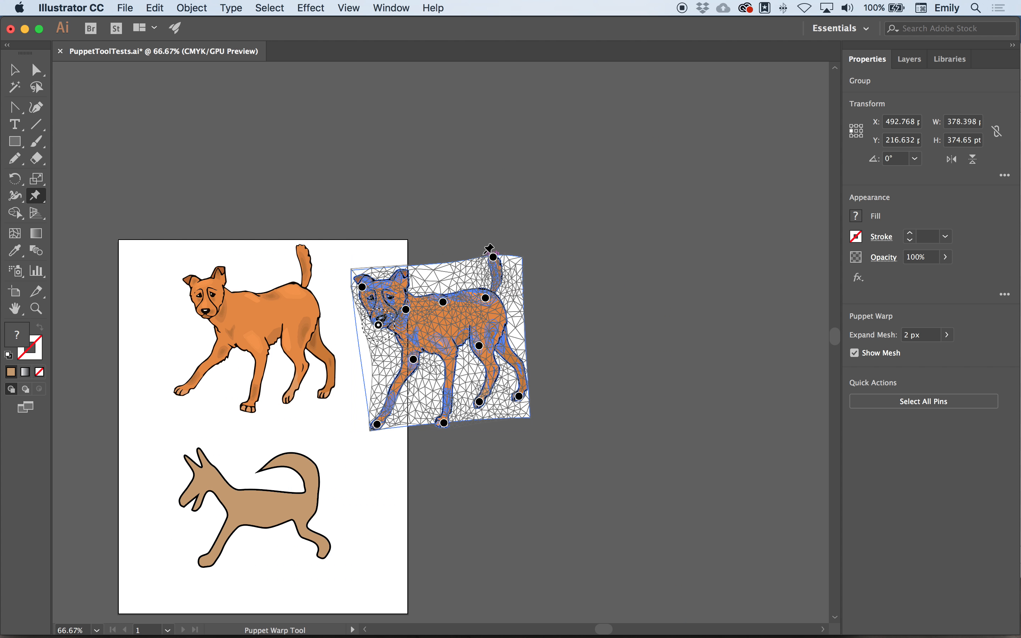
pyautogui.scroll(-3, 181, 237)
pyautogui.hscroll(-1, 182, 236)
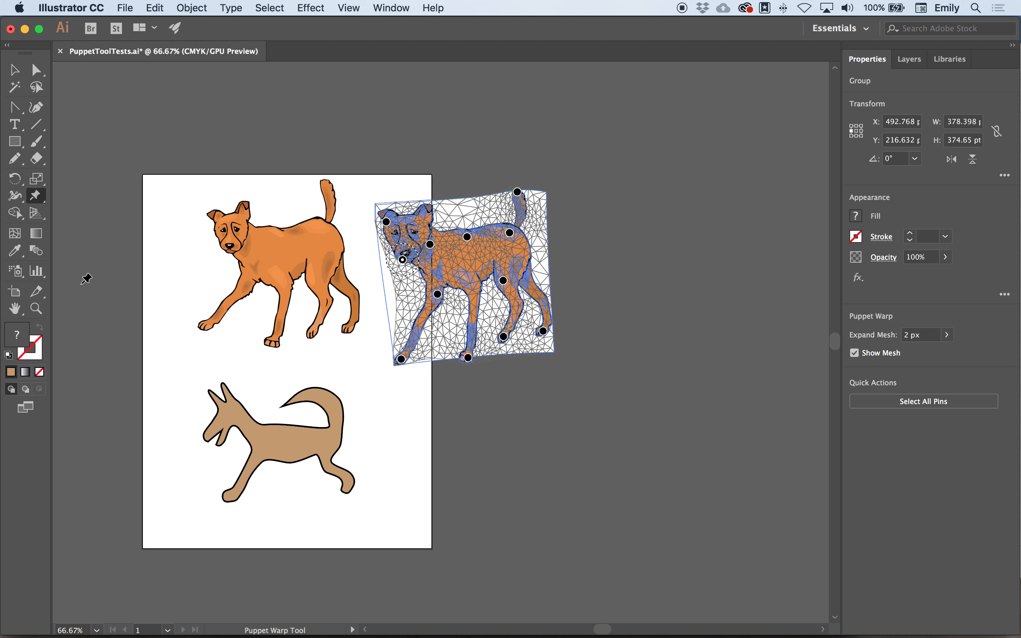
pyautogui.doubleClick(15, 309)
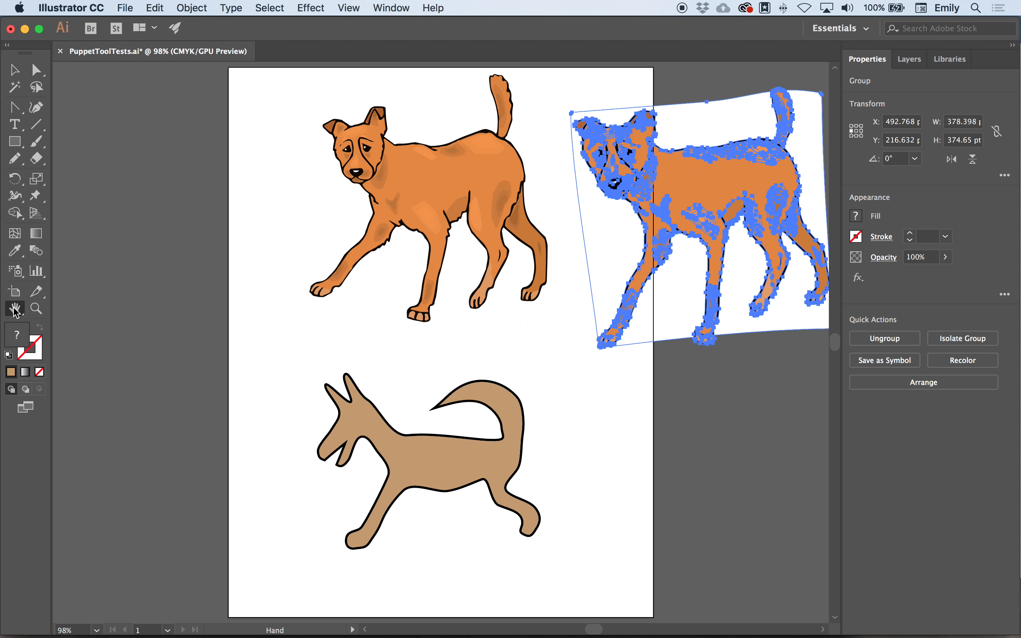
# - Deselect the second dog, select the first orange dog group and bring up its existing Puppet Warp pins
pyautogui.click(14, 72)
pyautogui.click(137, 168)
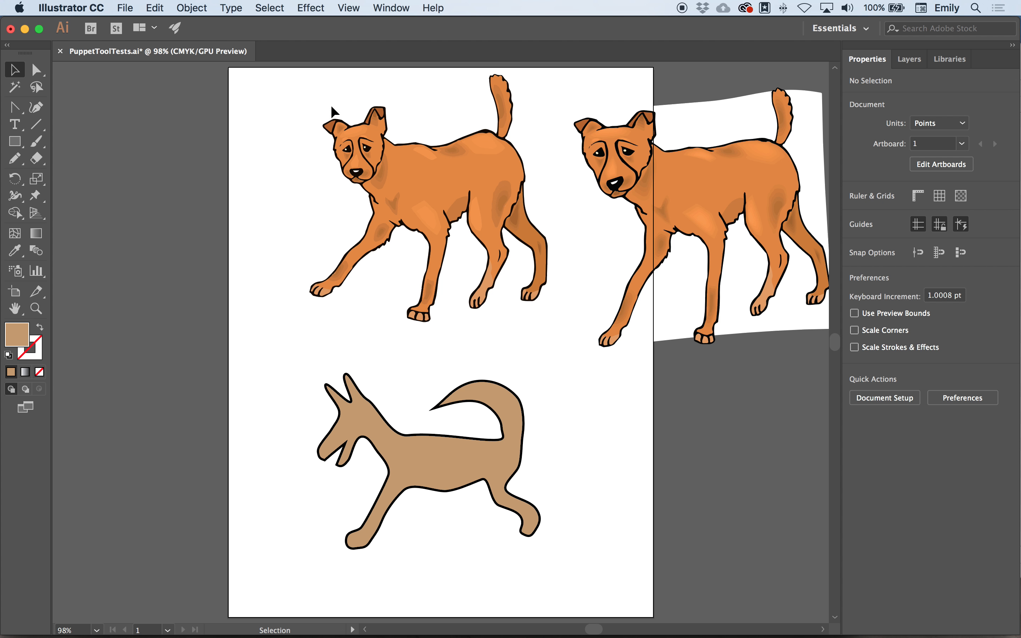
pyautogui.click(399, 195)
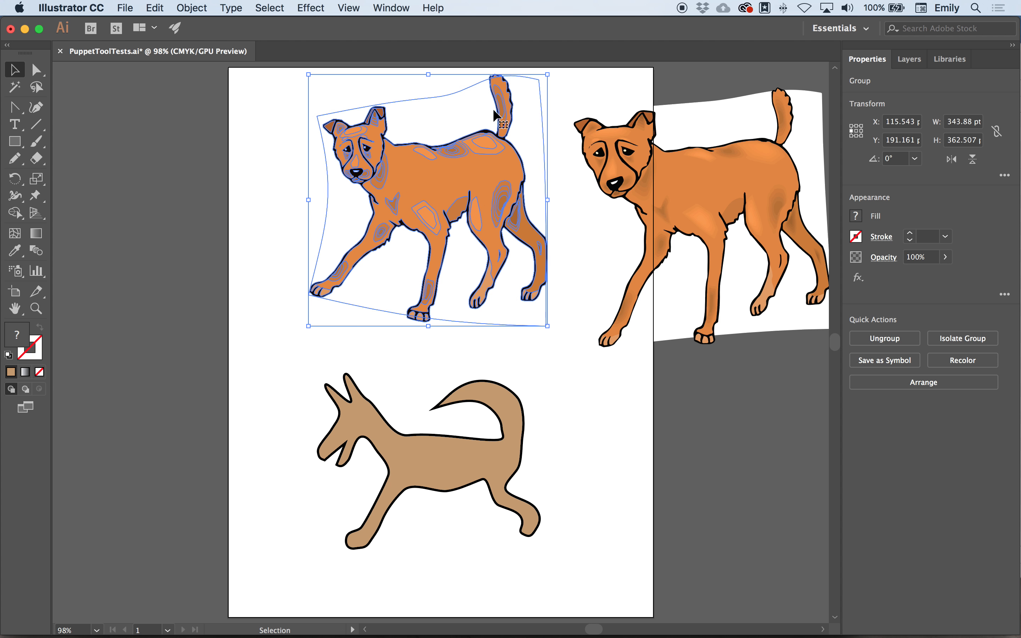
pyautogui.click(36, 195)
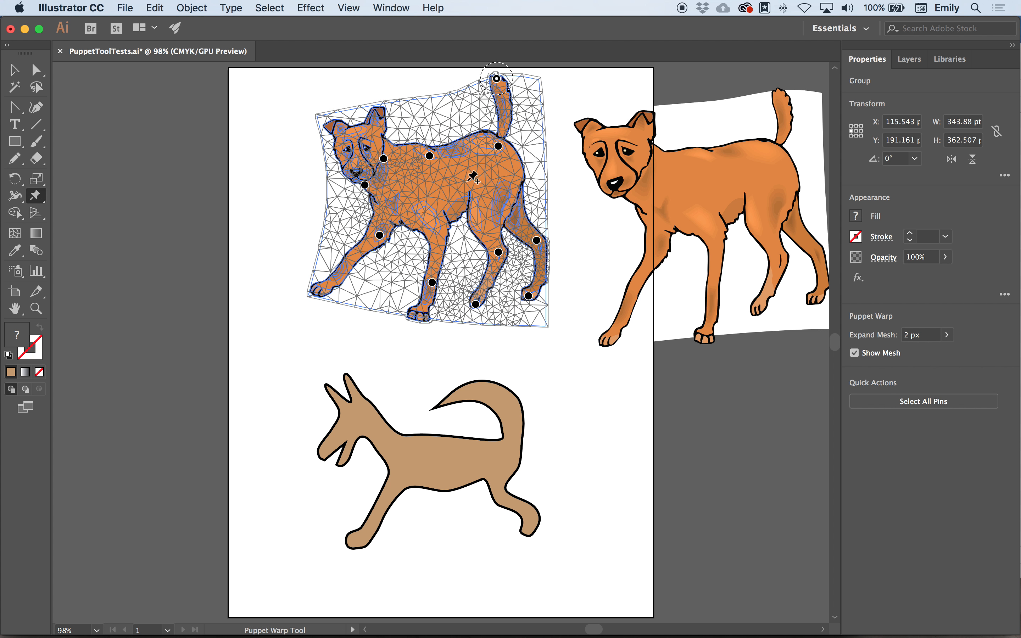
# - Reshape the light highlight on the first dog's rump by pulling its lower anchor point down with Direct Selection
pyautogui.click(36, 71)
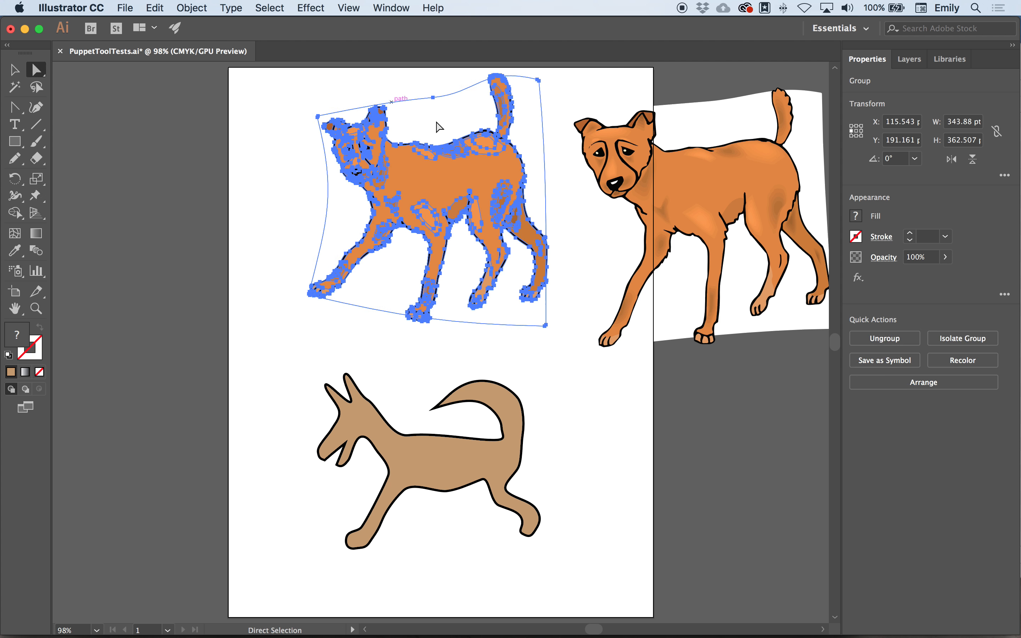
pyautogui.moveTo(490, 163); pyautogui.dragTo(485, 182)
pyautogui.click(483, 162)
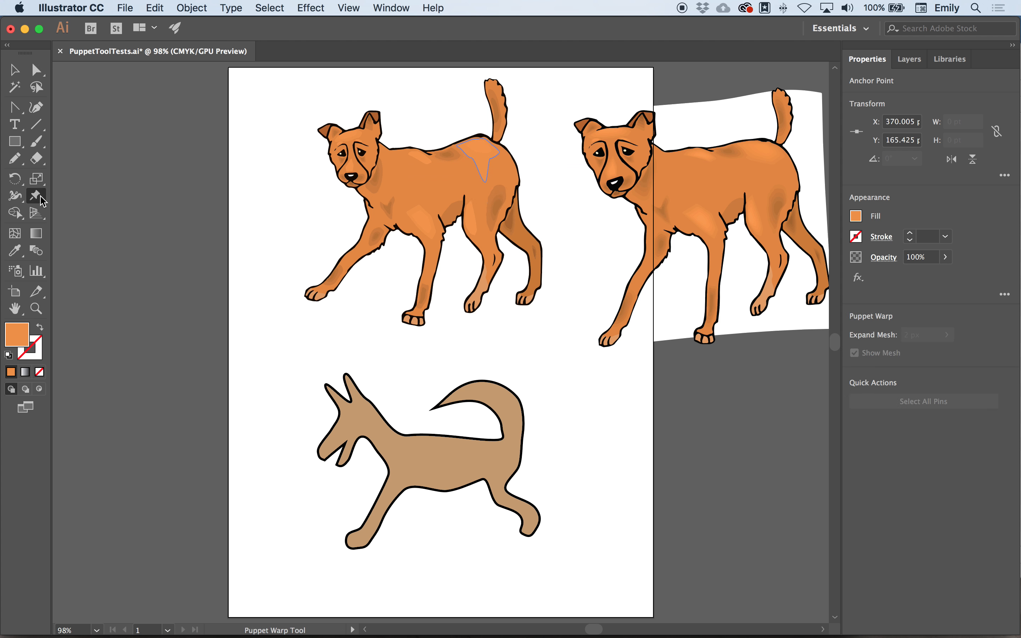
# - Reselect the whole first orange dog group and reactivate Puppet Warp on it to check its pins after the anchor edit
pyautogui.click(15, 69)
pyautogui.click(406, 200)
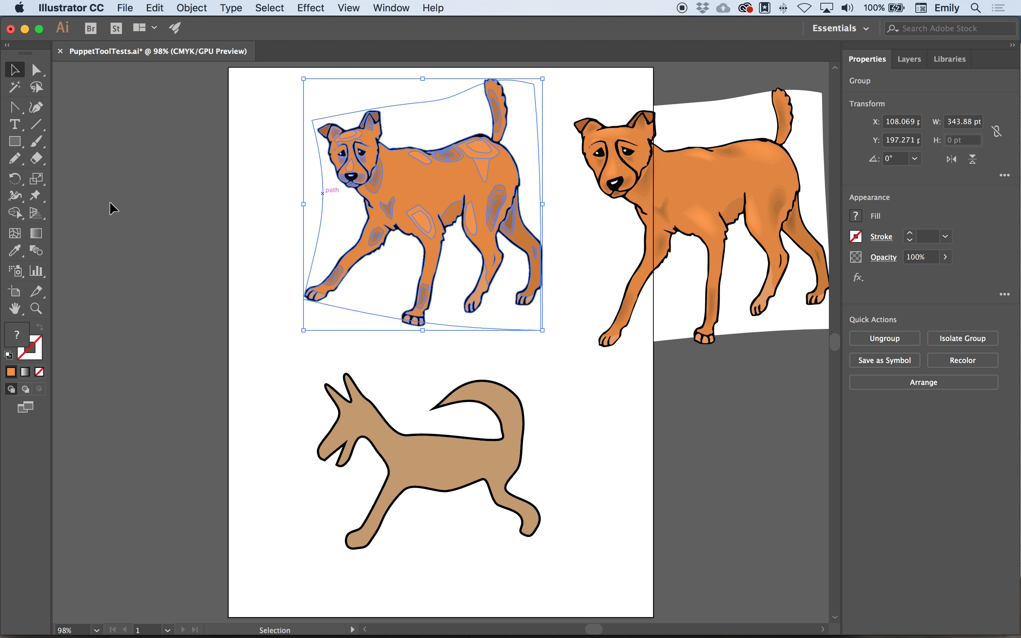
pyautogui.click(36, 196)
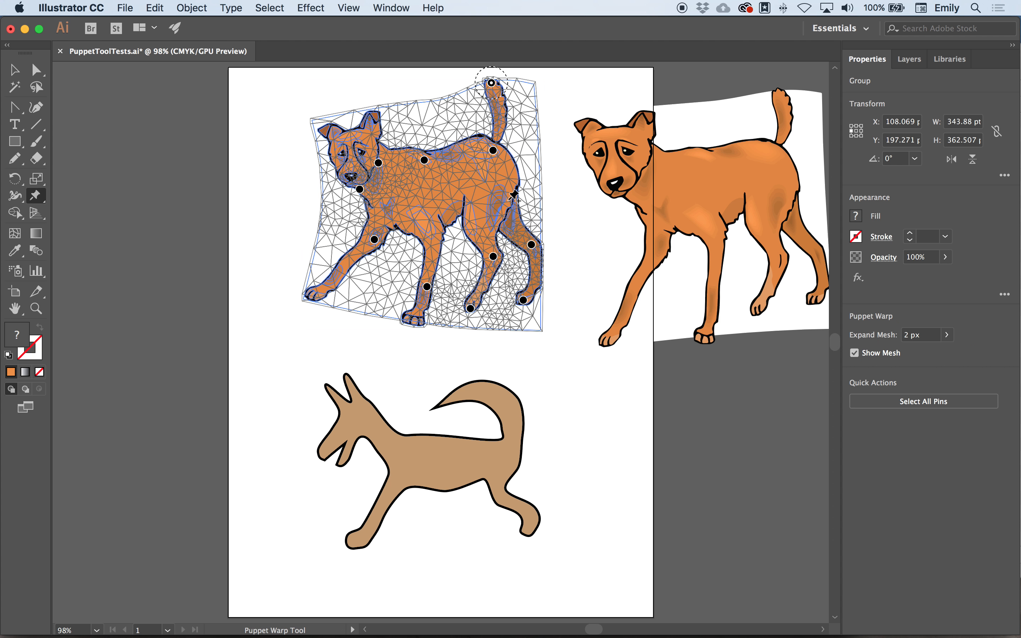